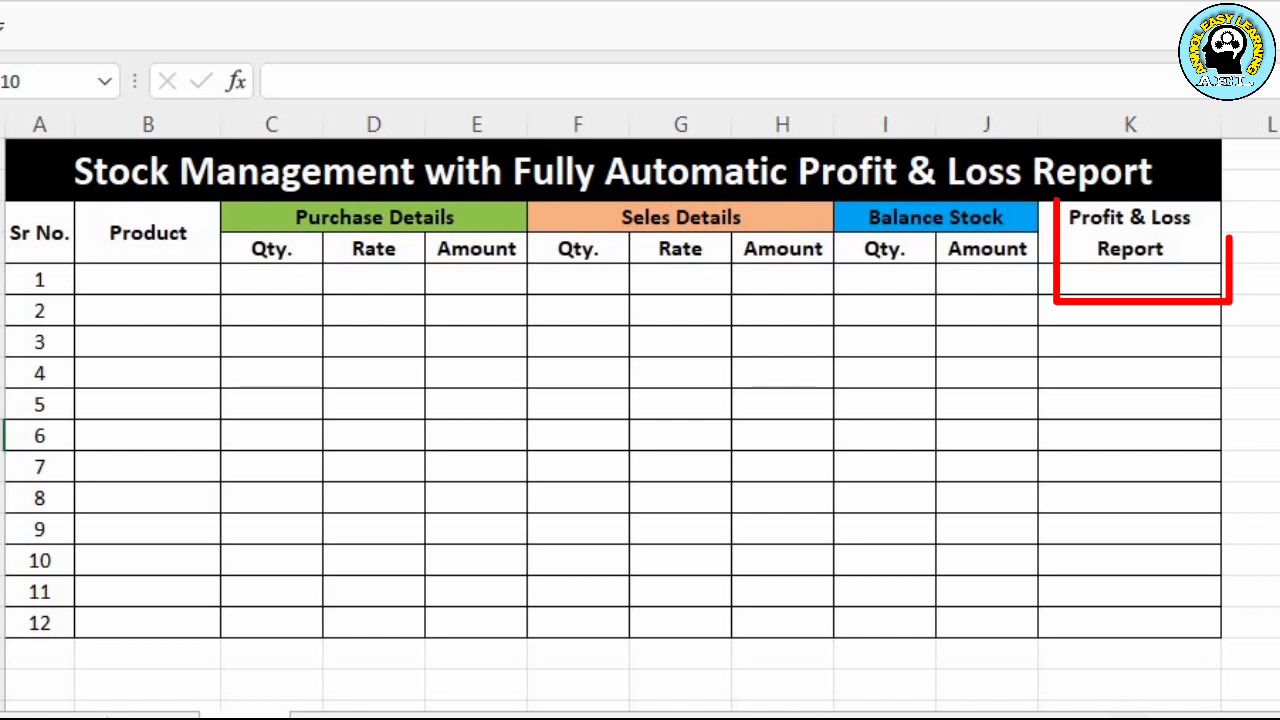
Enter Mobile and Charger as the first two products in the Product column.
{"action": "left_click", "coordinate": [192, 298]}
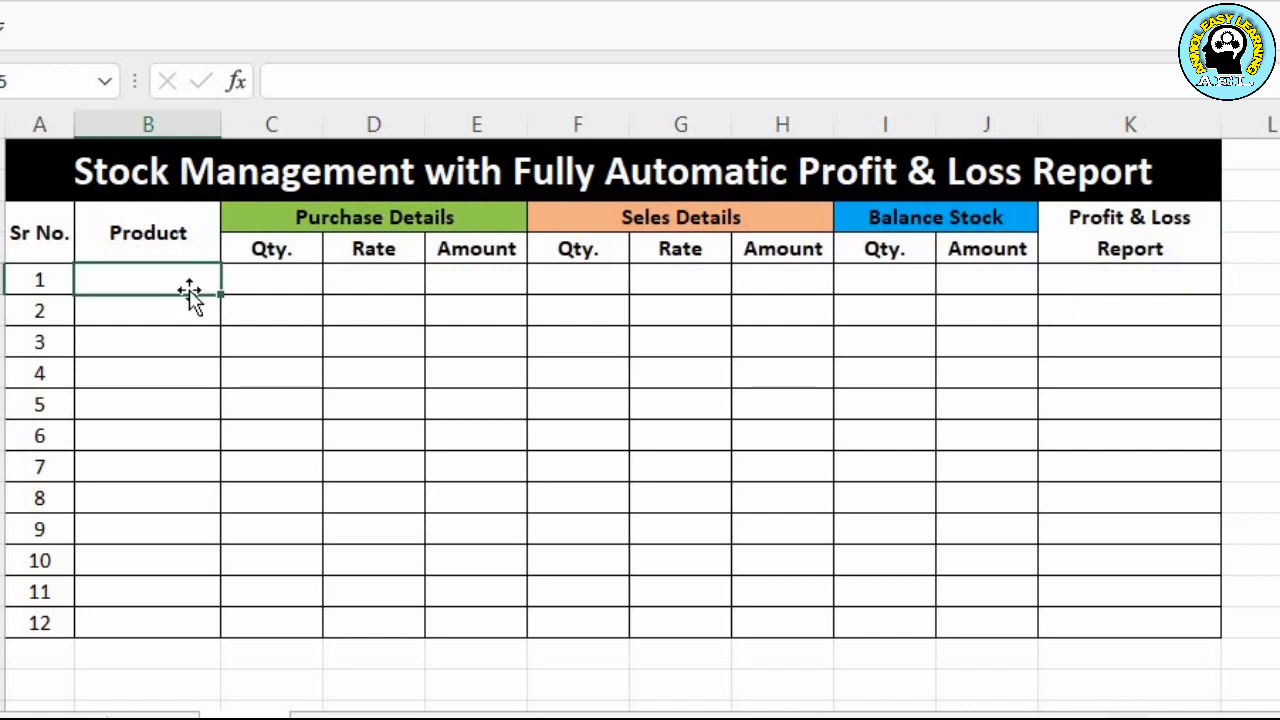
{"action": "type", "text": "Mobile"}
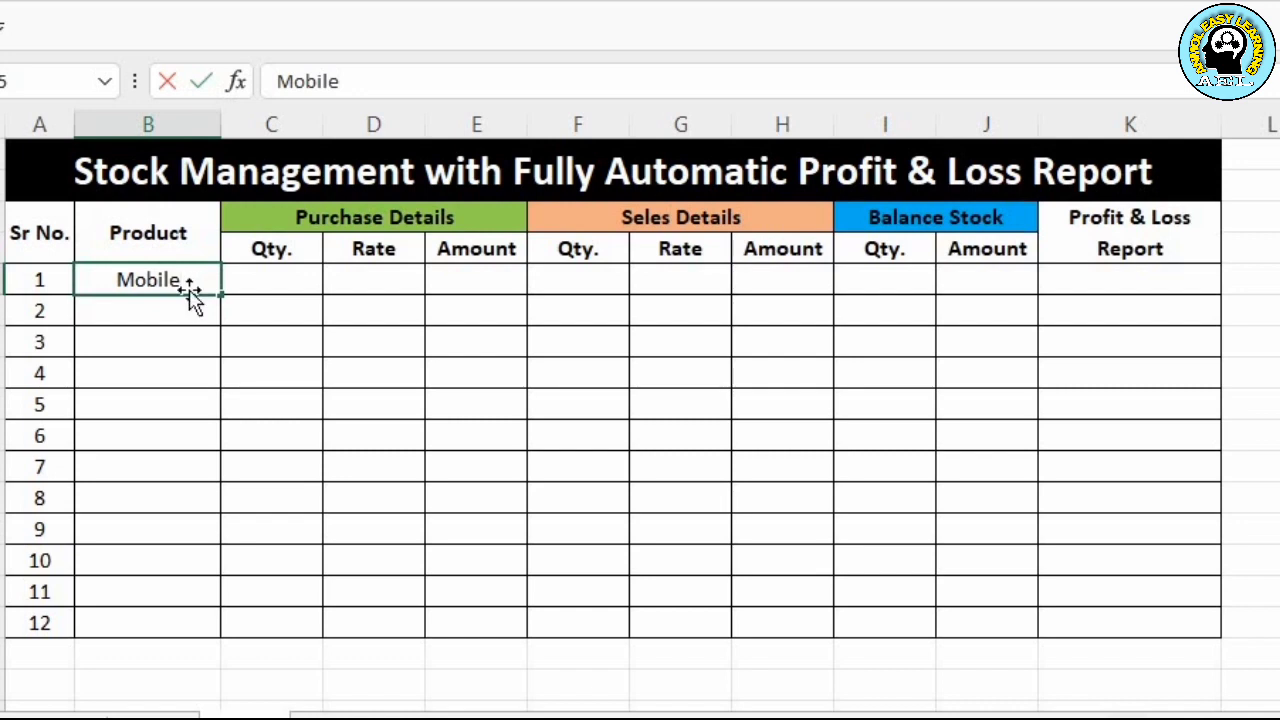
{"action": "key", "text": "Return"}
{"action": "type", "text": "Charge"}
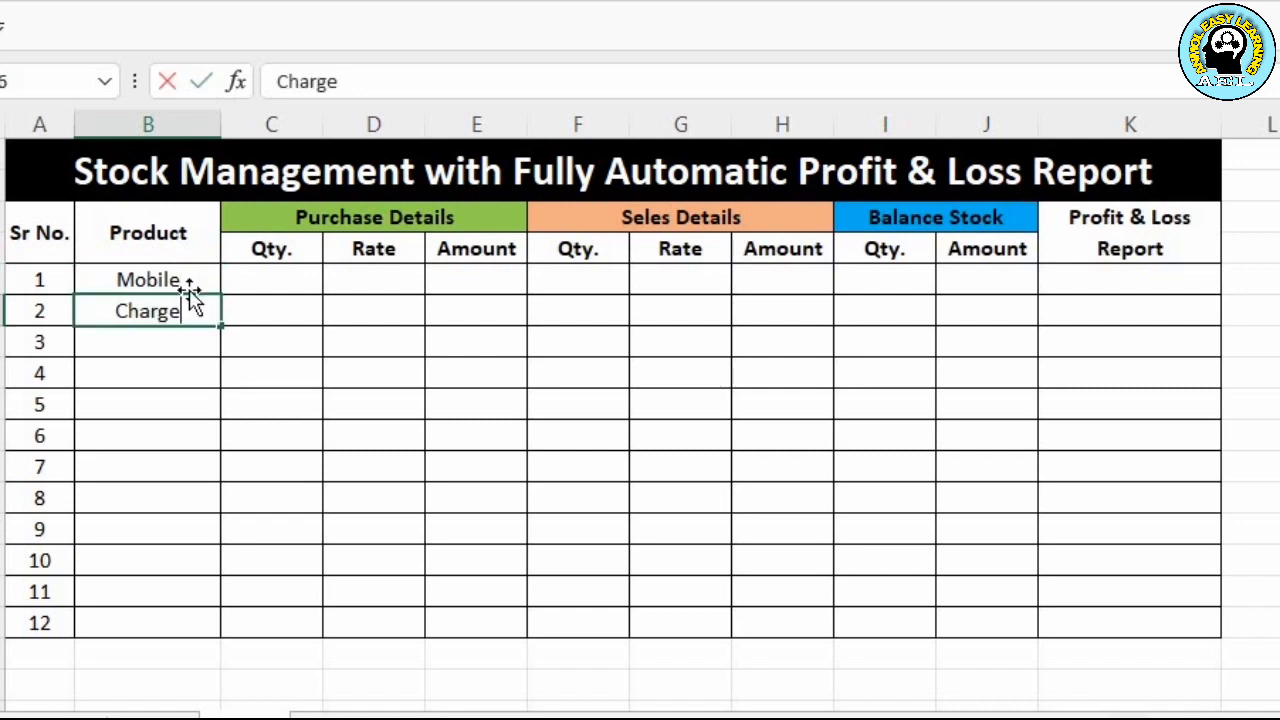
{"action": "type", "text": "r"}
Enter a purchase quantity of 15 and a purchase rate of 15000 for Mobile.
{"action": "left_click", "coordinate": [251, 287]}
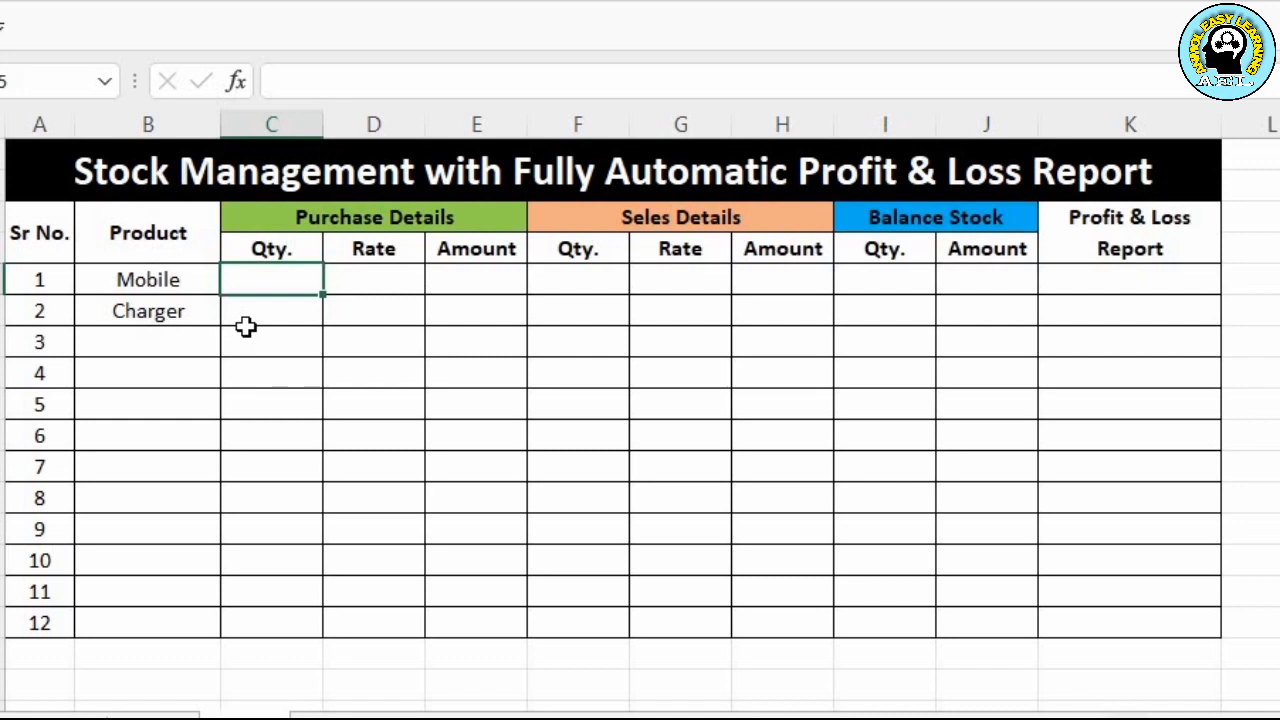
{"action": "type", "text": "15"}
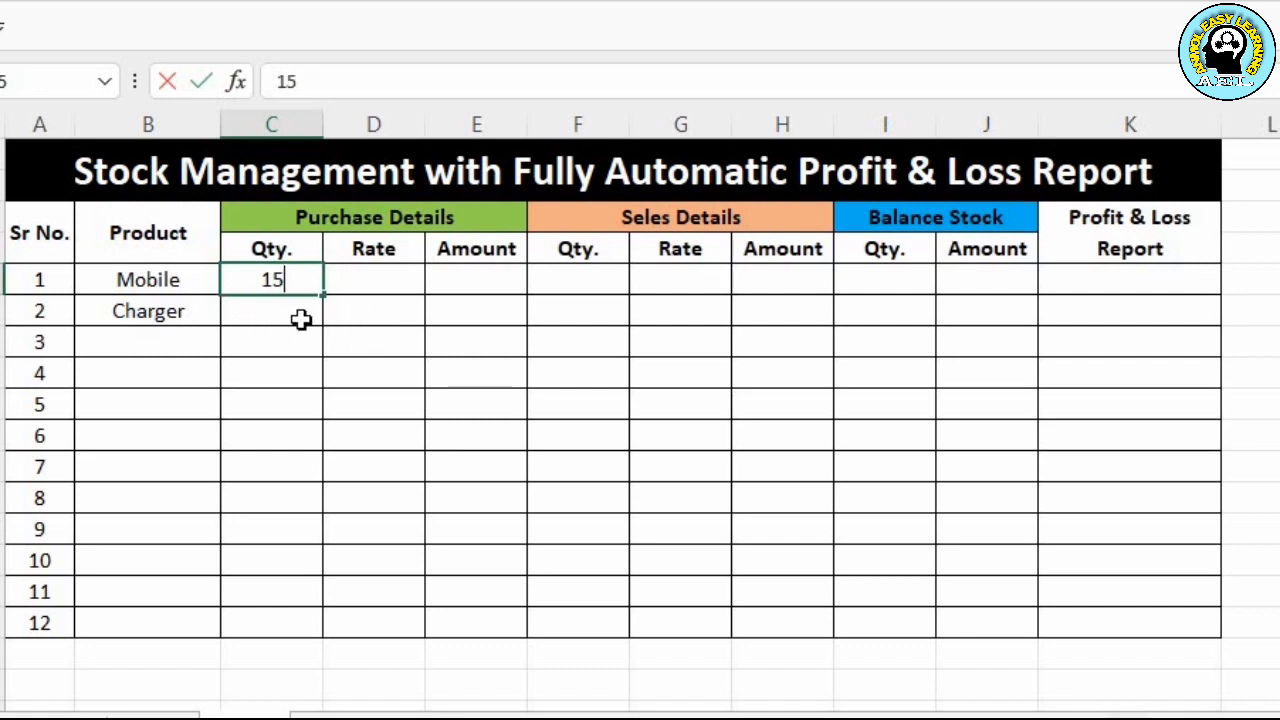
{"action": "left_click", "coordinate": [349, 290]}
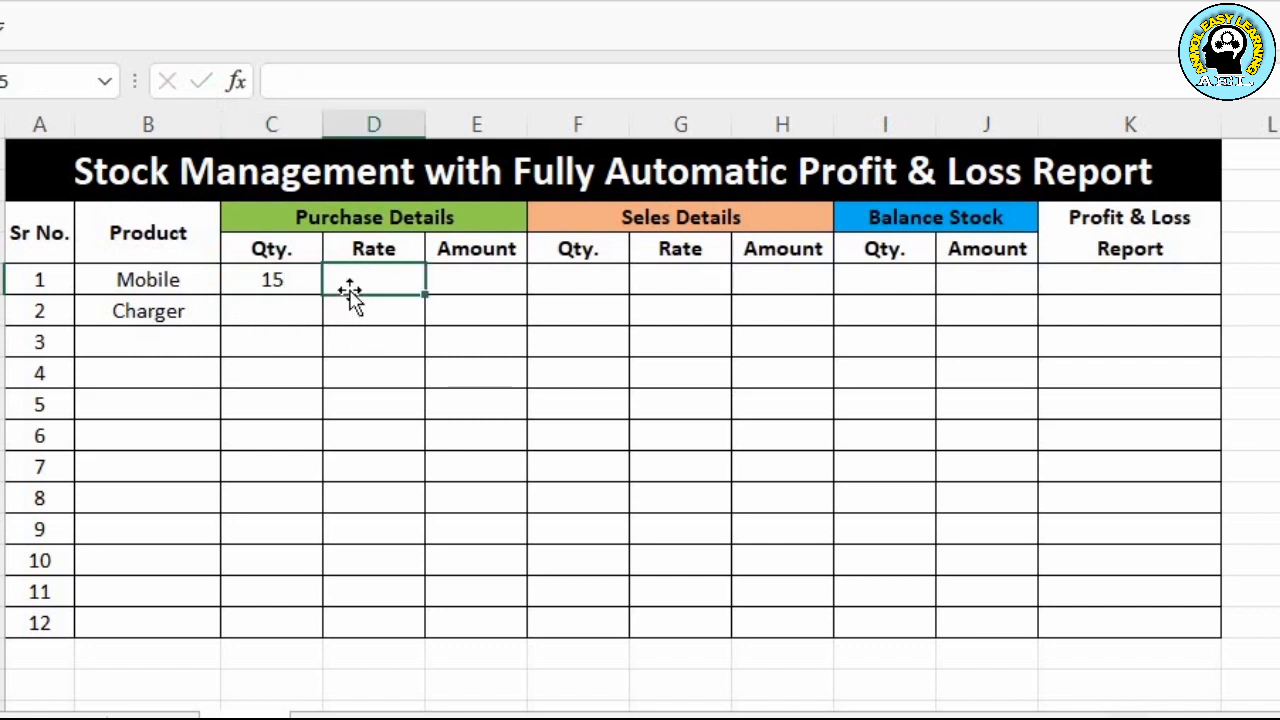
{"action": "type", "text": "15000"}
{"action": "key", "text": "Tab"}
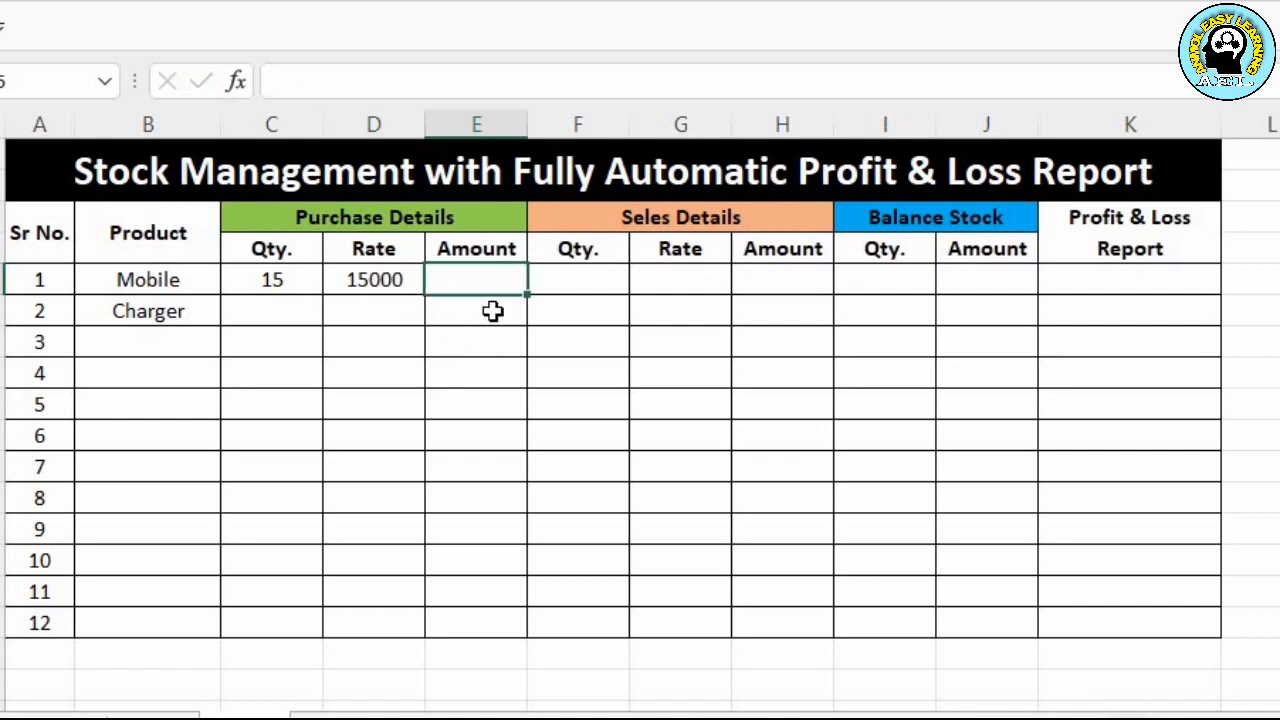
Calculate Mobile's purchase amount in E5 with the formula =C5*D5.
{"action": "type", "text": "="}
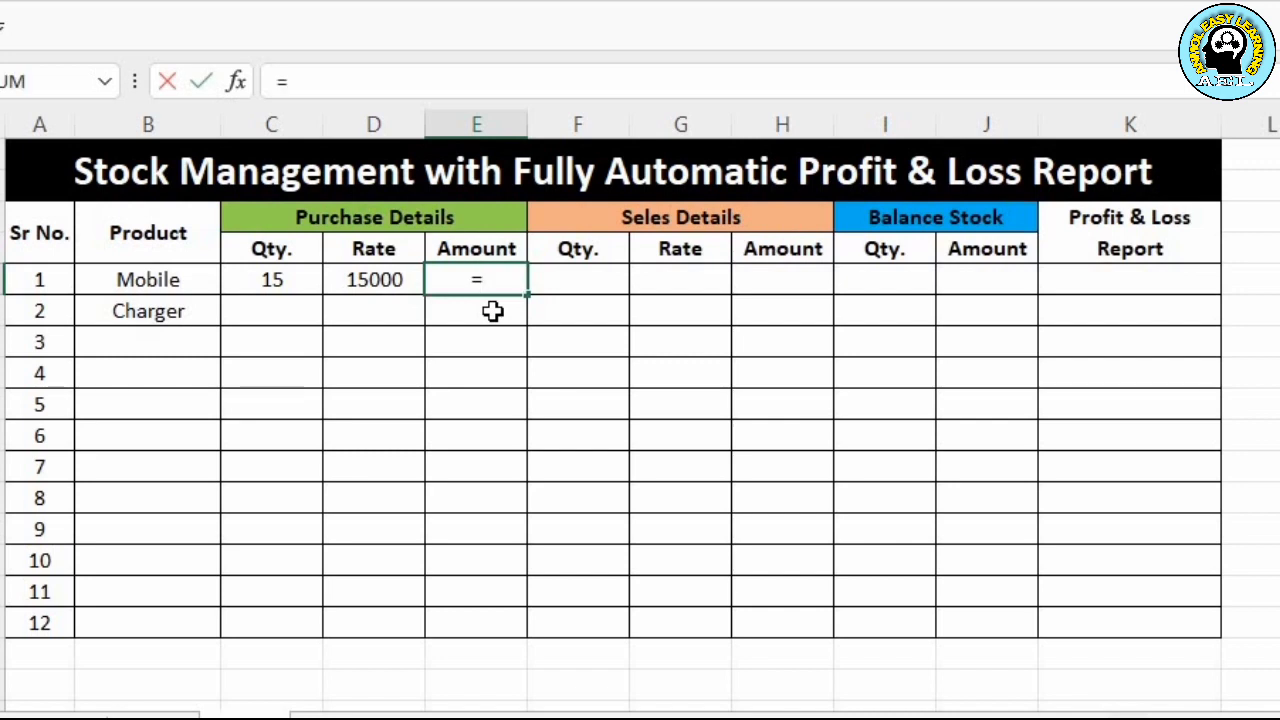
{"action": "left_click", "coordinate": [300, 286]}
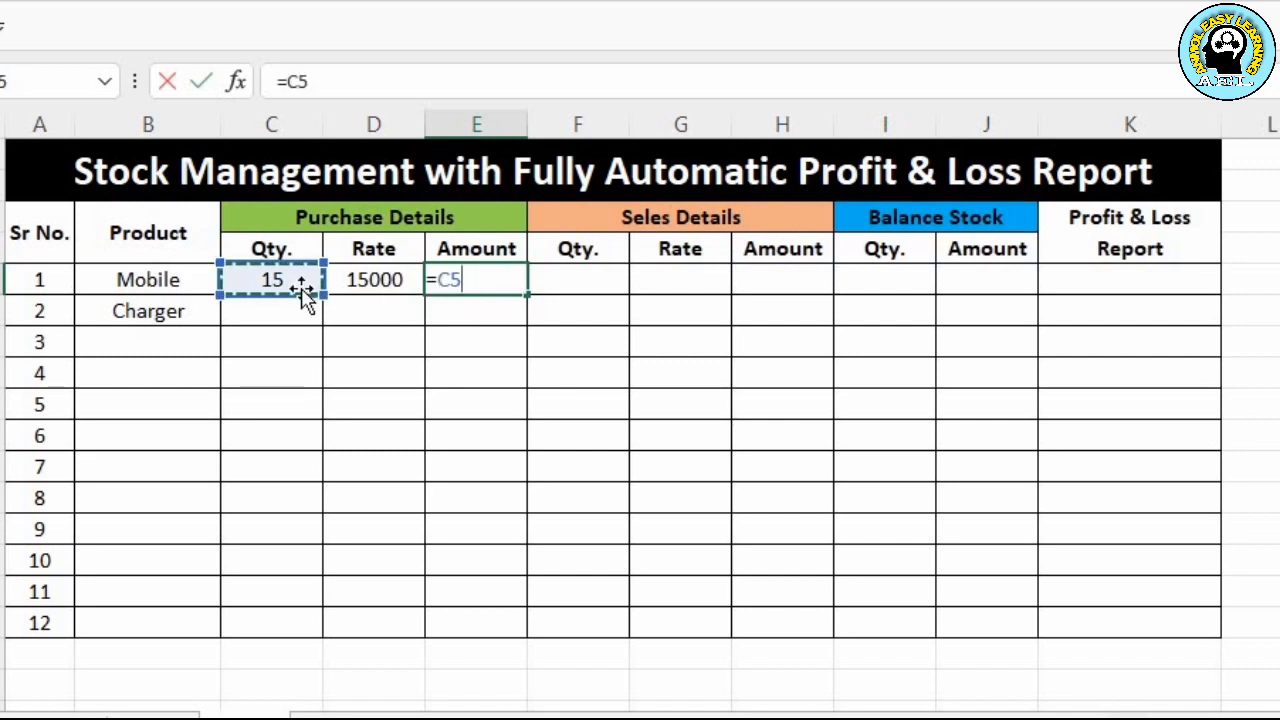
{"action": "type", "text": "*"}
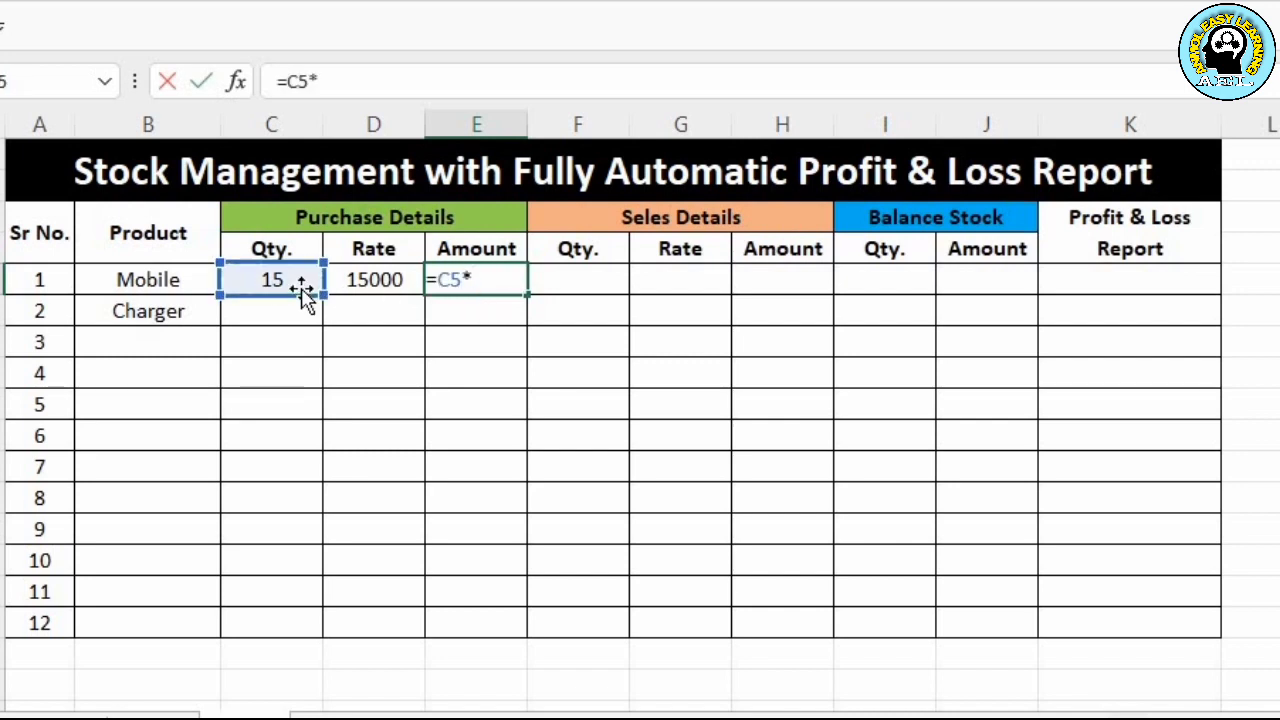
{"action": "left_click", "coordinate": [373, 287]}
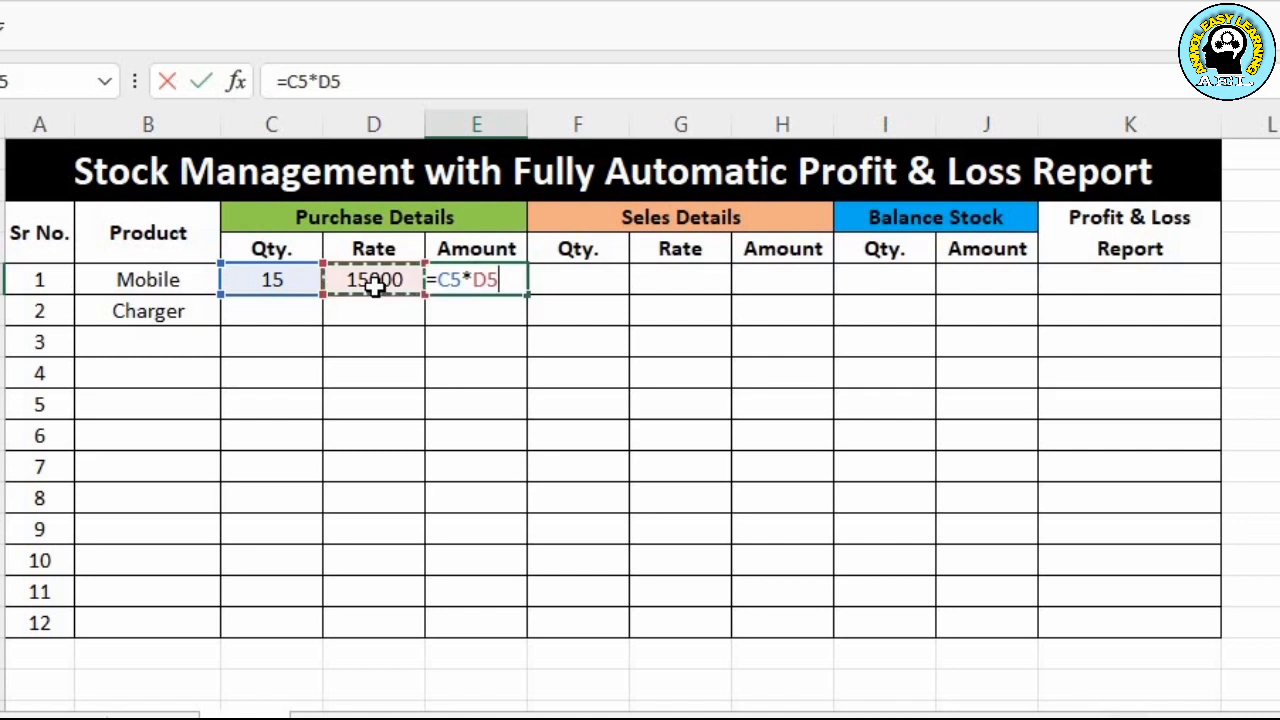
{"action": "key", "text": "Return"}
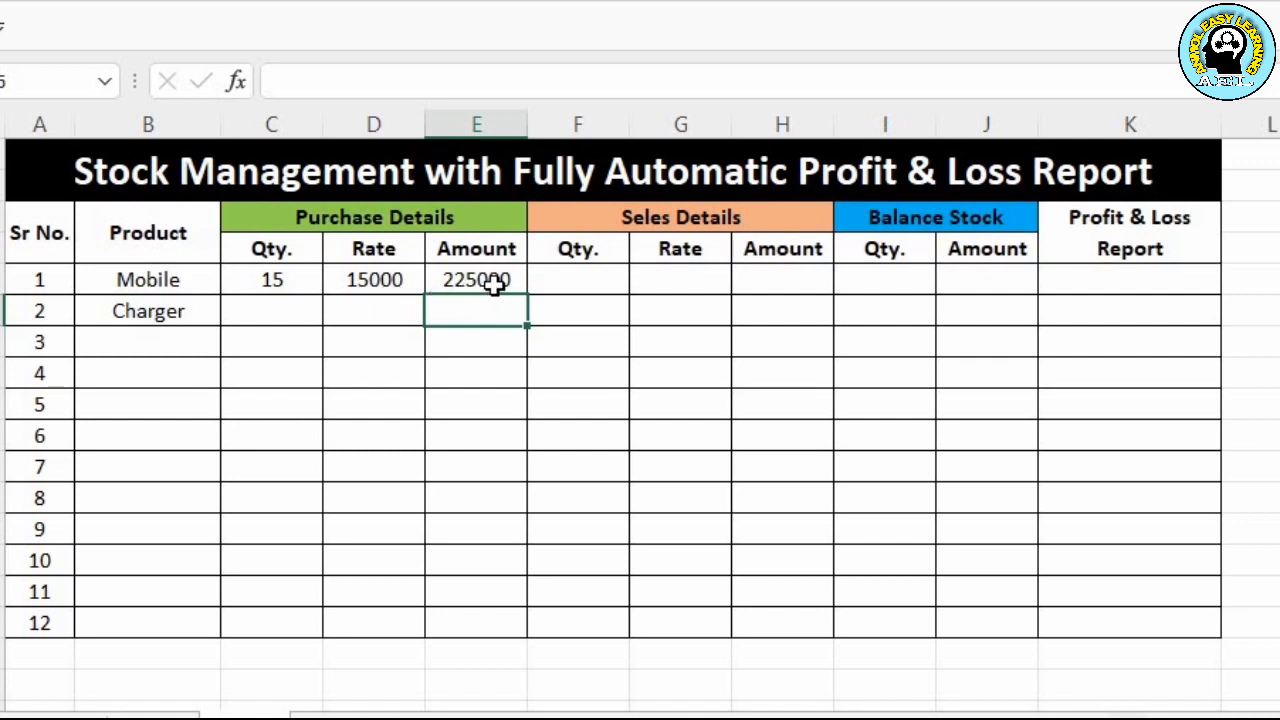
Enter a sales quantity of 10 and a sales rate of 17000 for Mobile.
{"action": "left_click", "coordinate": [611, 284]}
{"action": "type", "text": "1"}
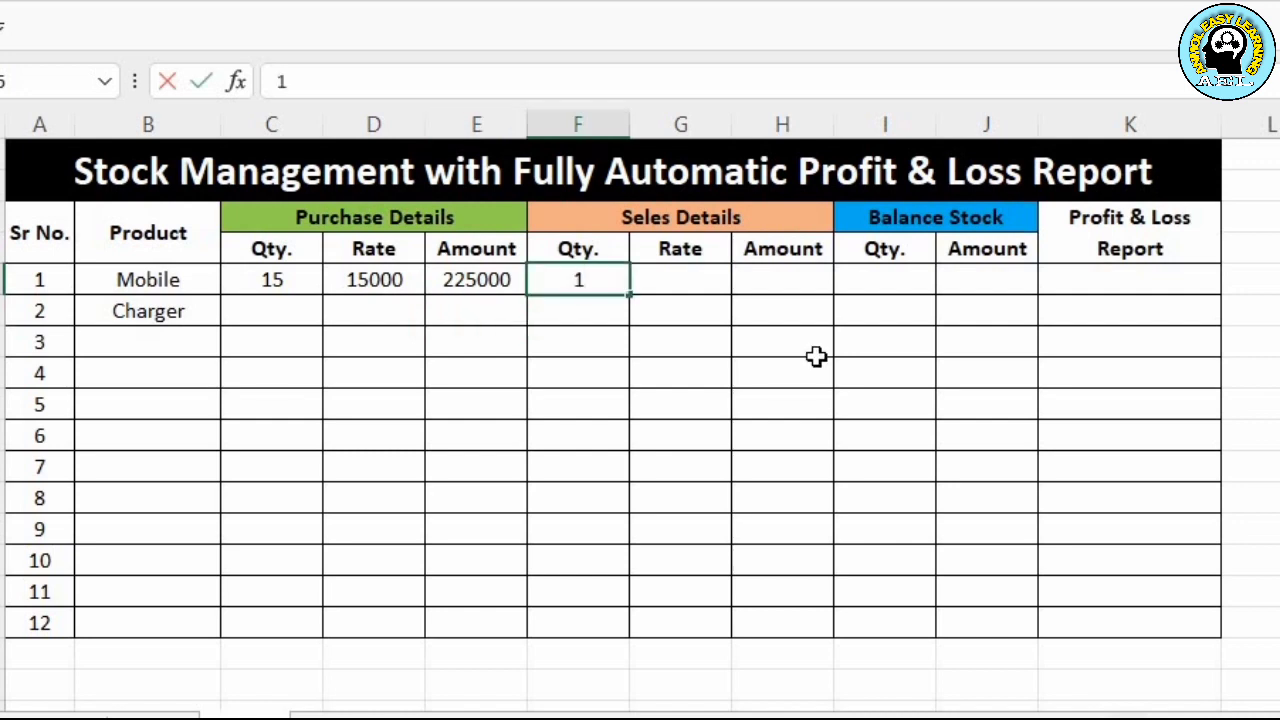
{"action": "type", "text": "0"}
{"action": "double_click", "coordinate": [686, 280]}
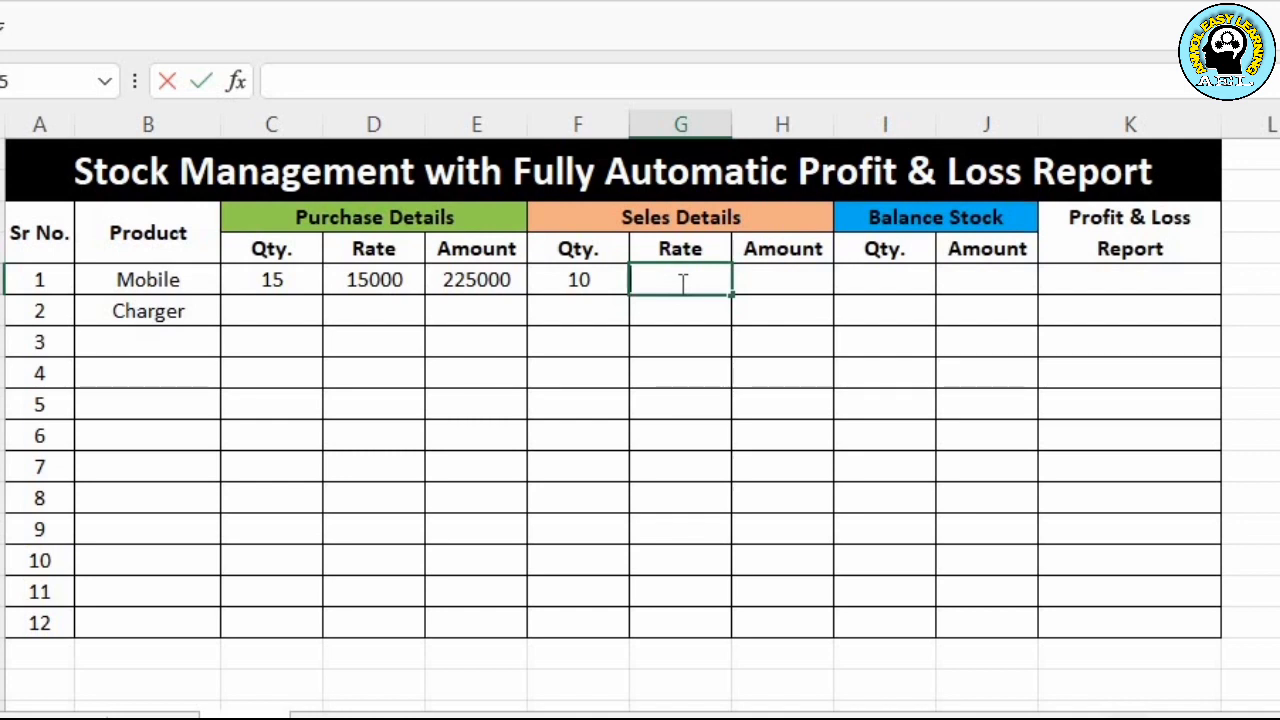
{"action": "type", "text": "1700"}
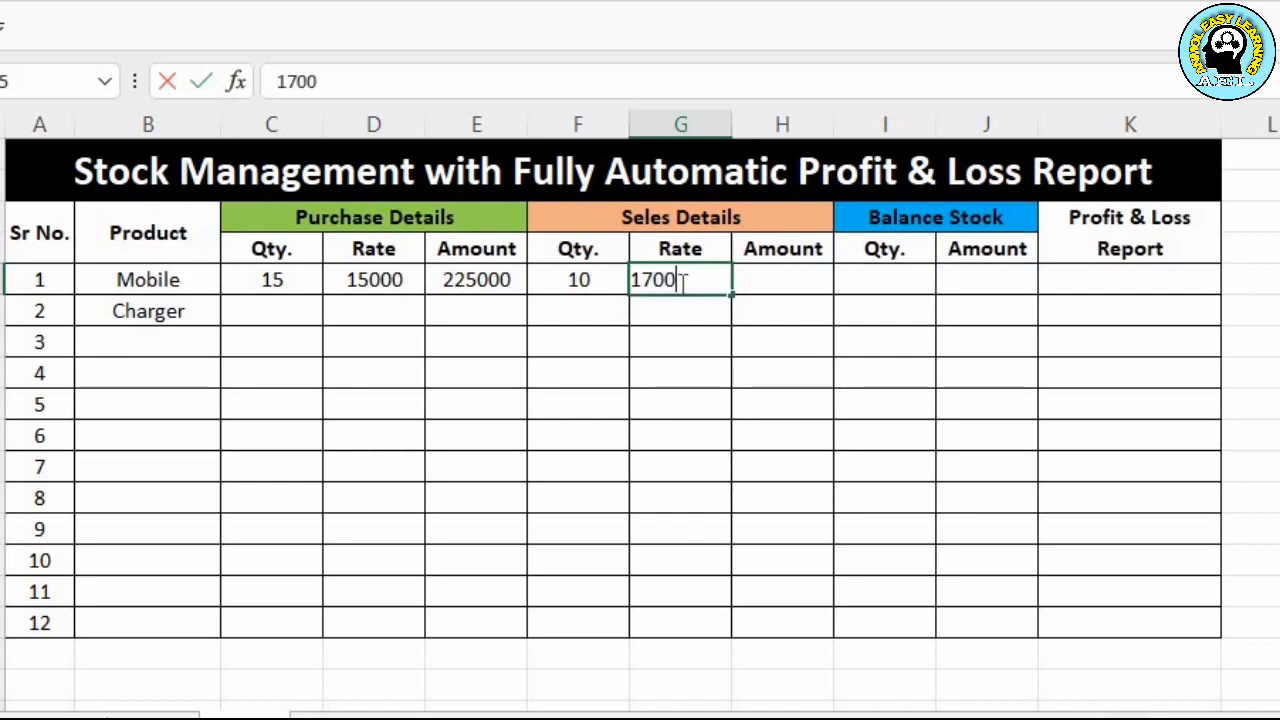
{"action": "type", "text": "0"}
{"action": "key", "text": "Return"}
Calculate Mobile's sales amount in H5 with the formula =F5*G5.
{"action": "left_click", "coordinate": [765, 276]}
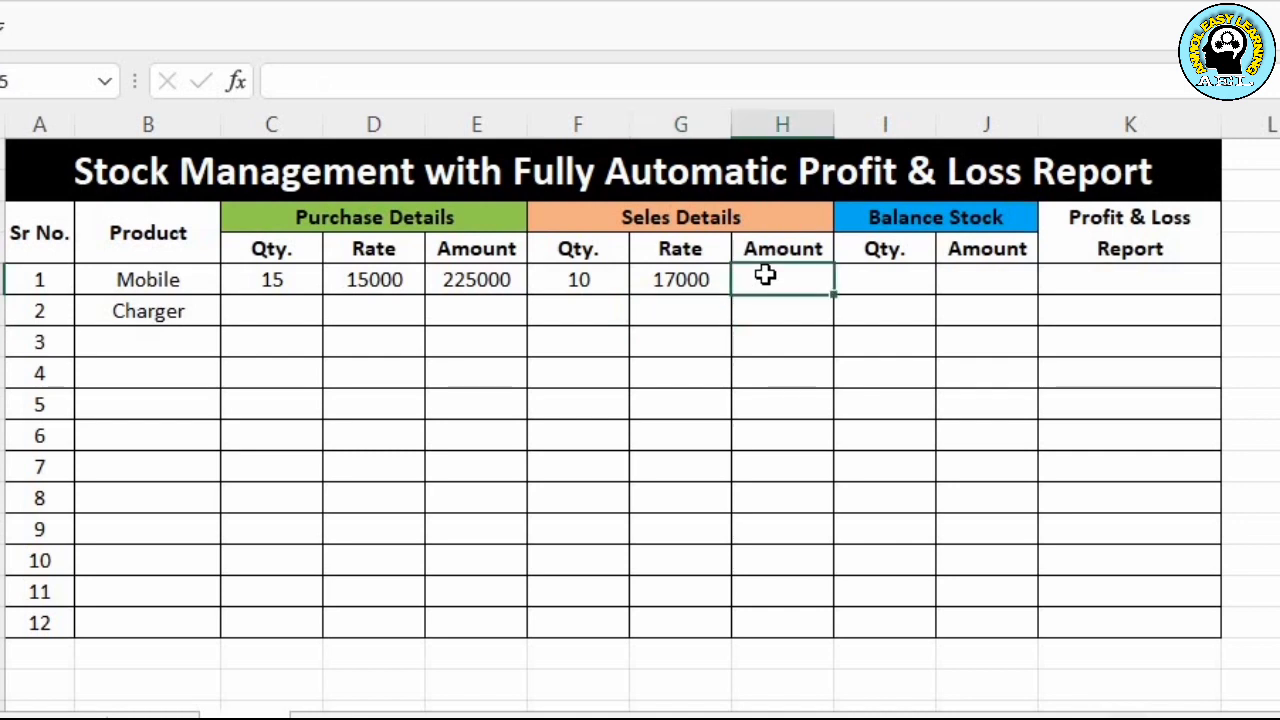
{"action": "type", "text": "="}
{"action": "key", "text": "Left"}
{"action": "key", "text": "Left"}
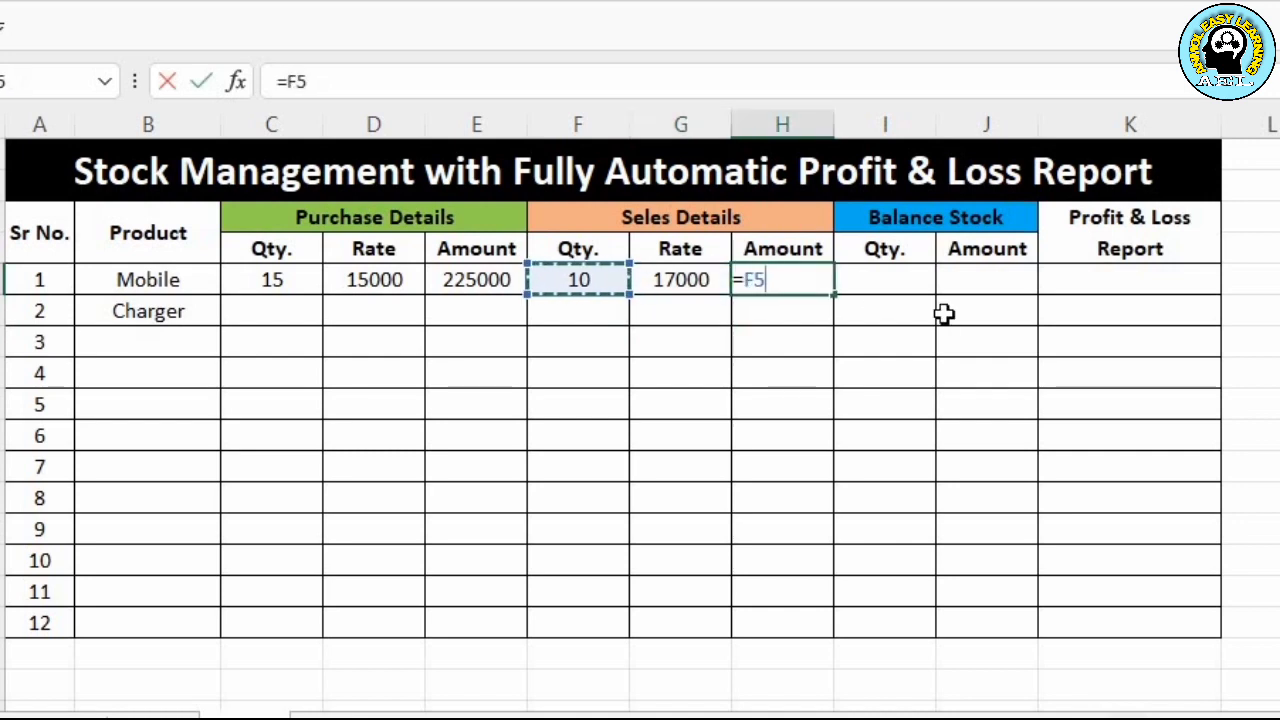
{"action": "type", "text": "*"}
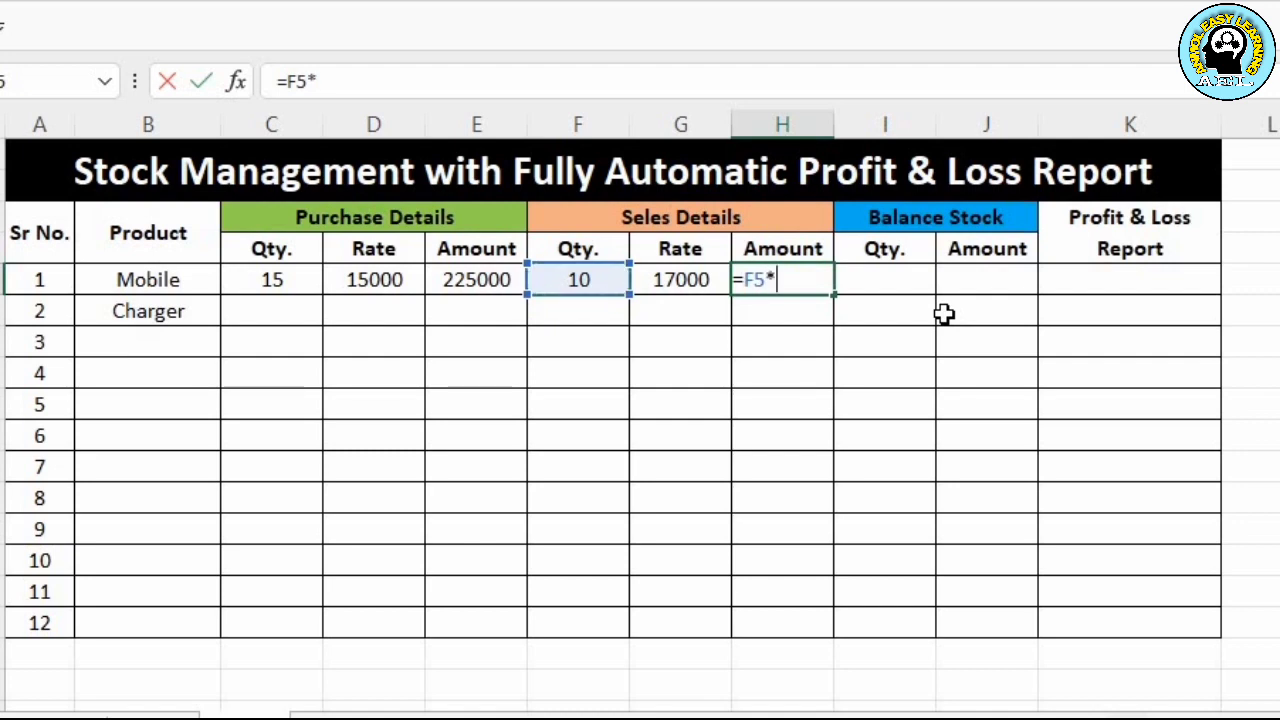
{"action": "left_click", "coordinate": [680, 276]}
{"action": "key", "text": "Return"}
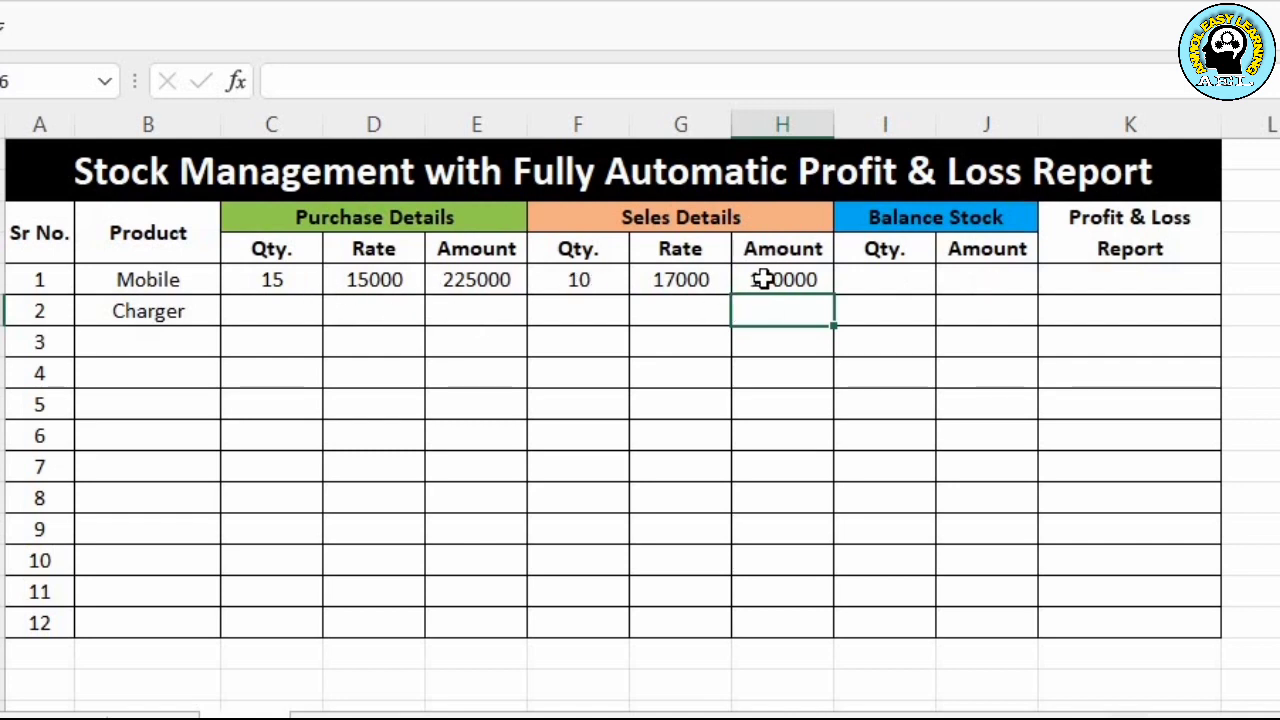
Calculate Mobile's balance stock quantity in I5 with the formula =C5-F5.
{"action": "left_click", "coordinate": [893, 281]}
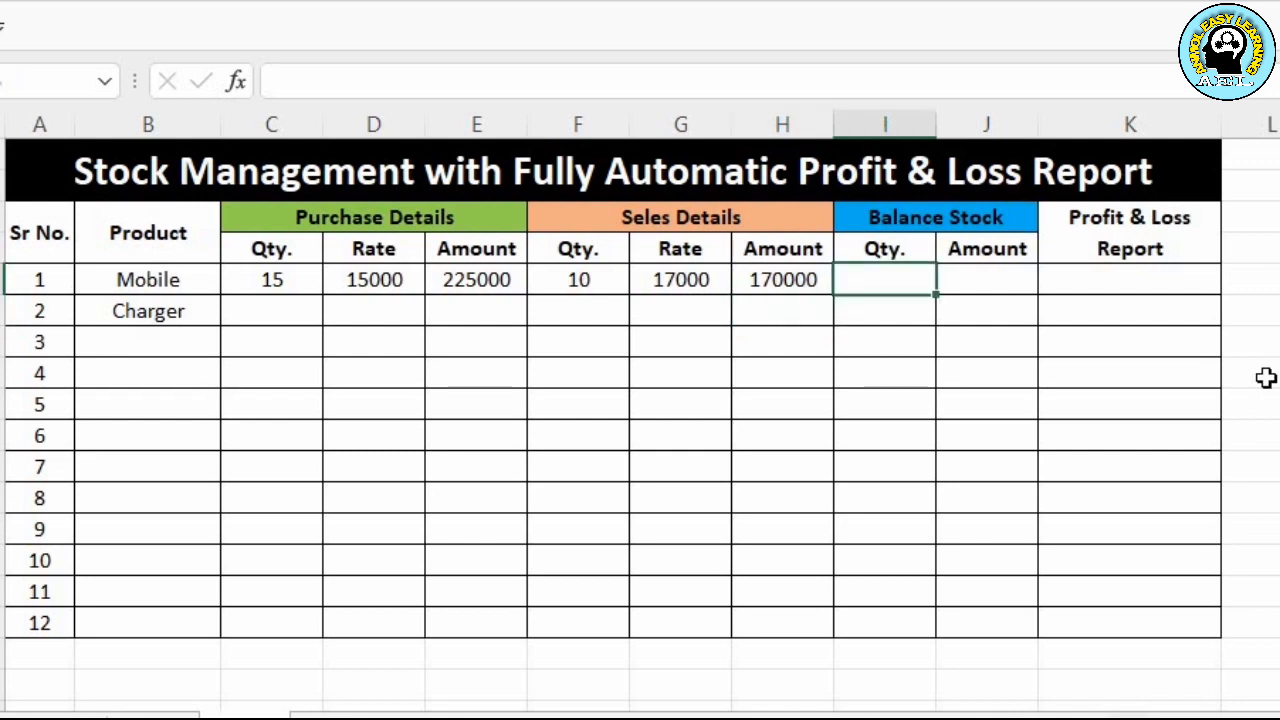
{"action": "type", "text": "="}
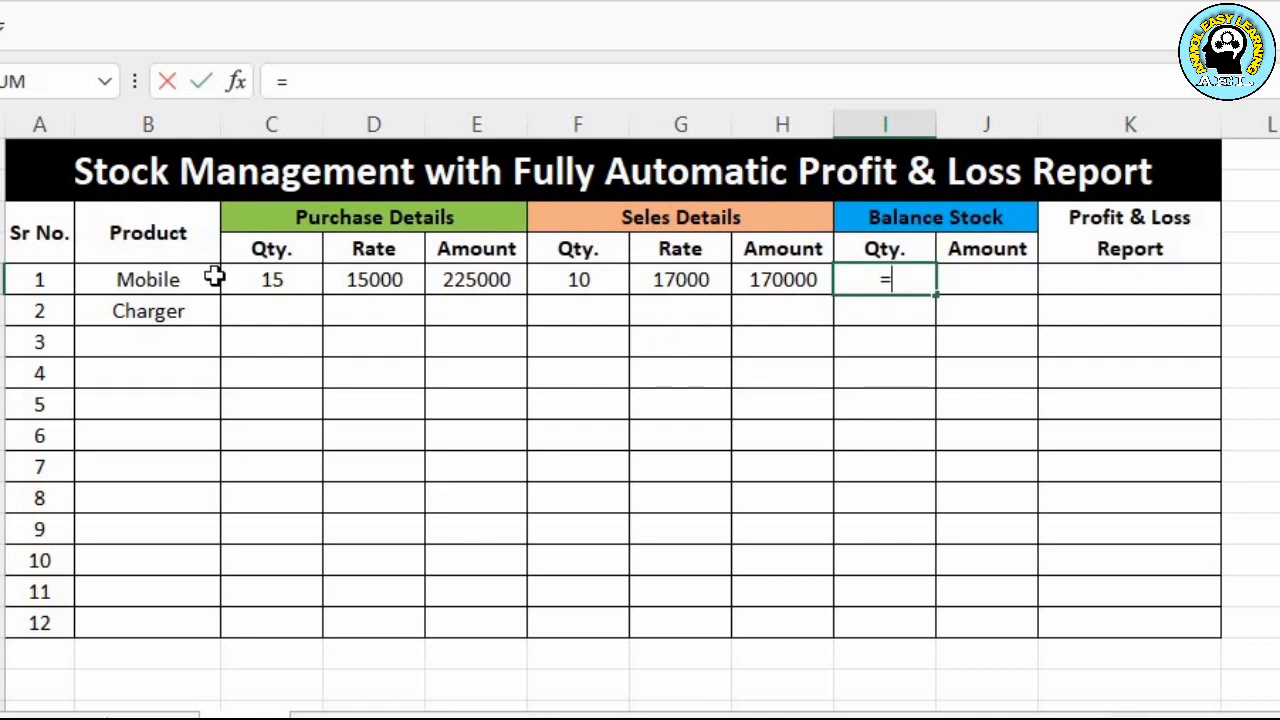
{"action": "left_click", "coordinate": [249, 279]}
{"action": "type", "text": "-"}
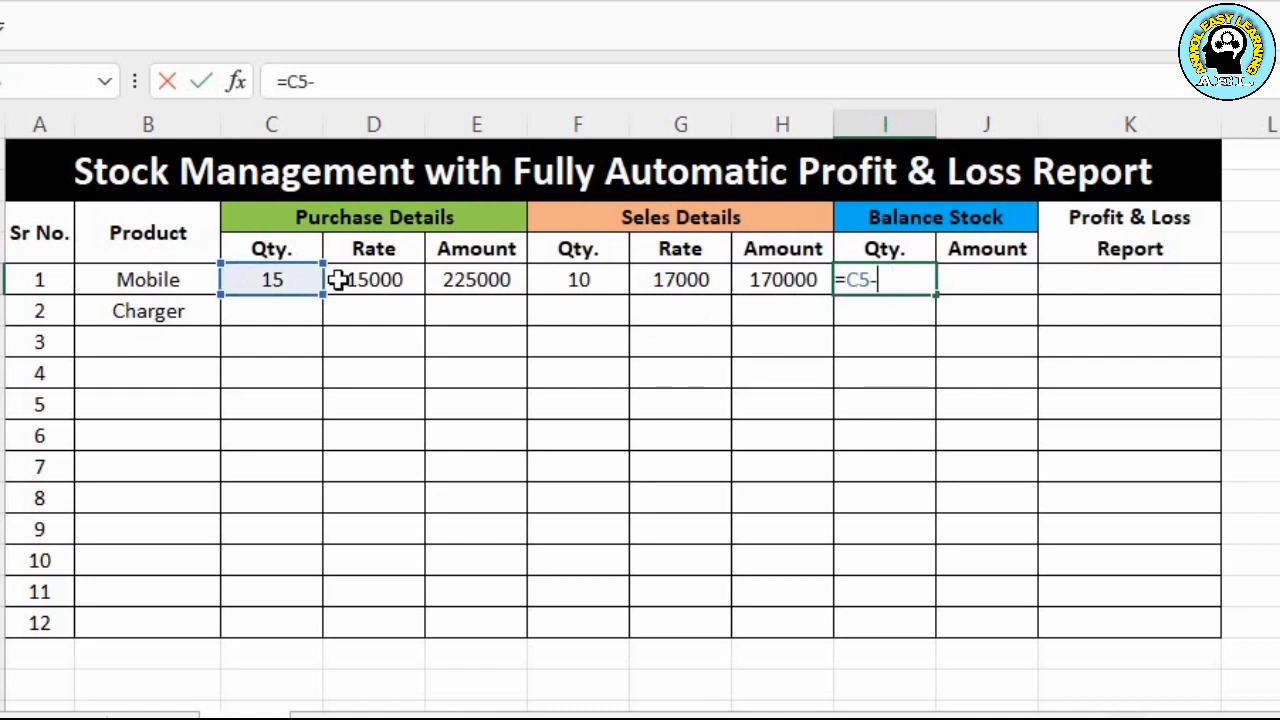
{"action": "left_click", "coordinate": [585, 282]}
{"action": "key", "text": "Return"}
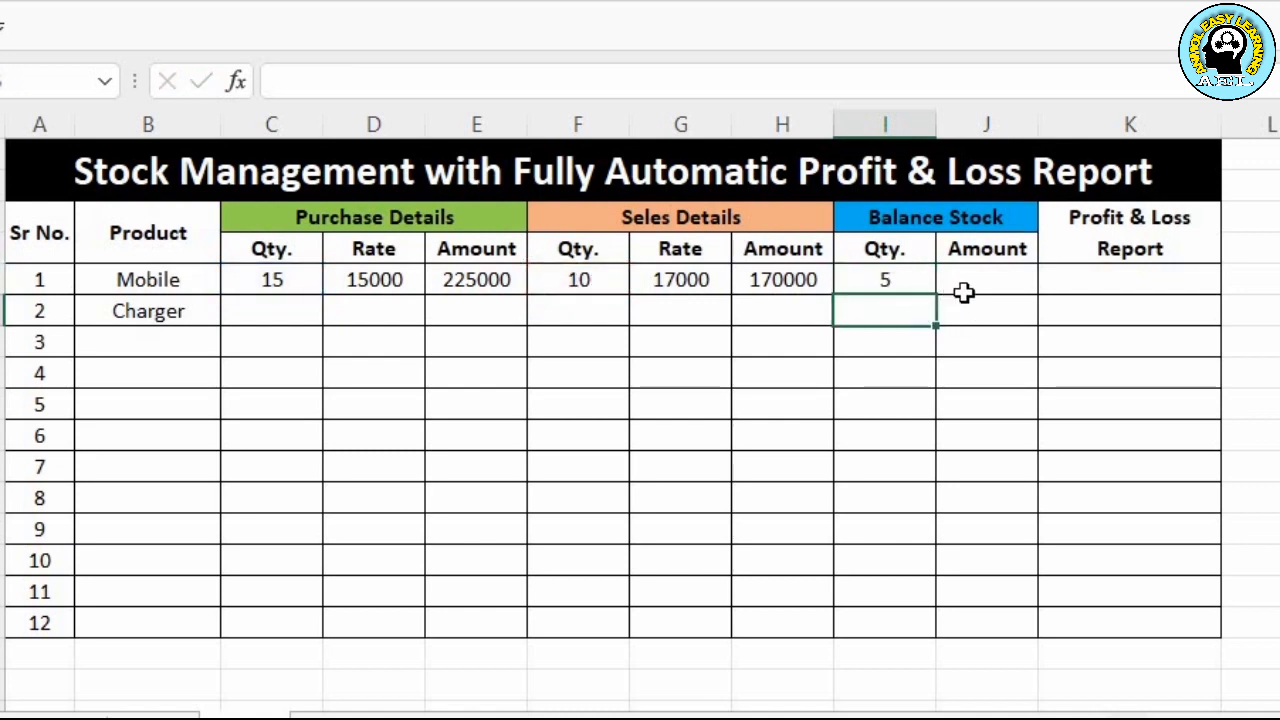
Calculate Mobile's balance stock amount in J5 with the formula =I5*D5.
{"action": "left_click", "coordinate": [978, 287]}
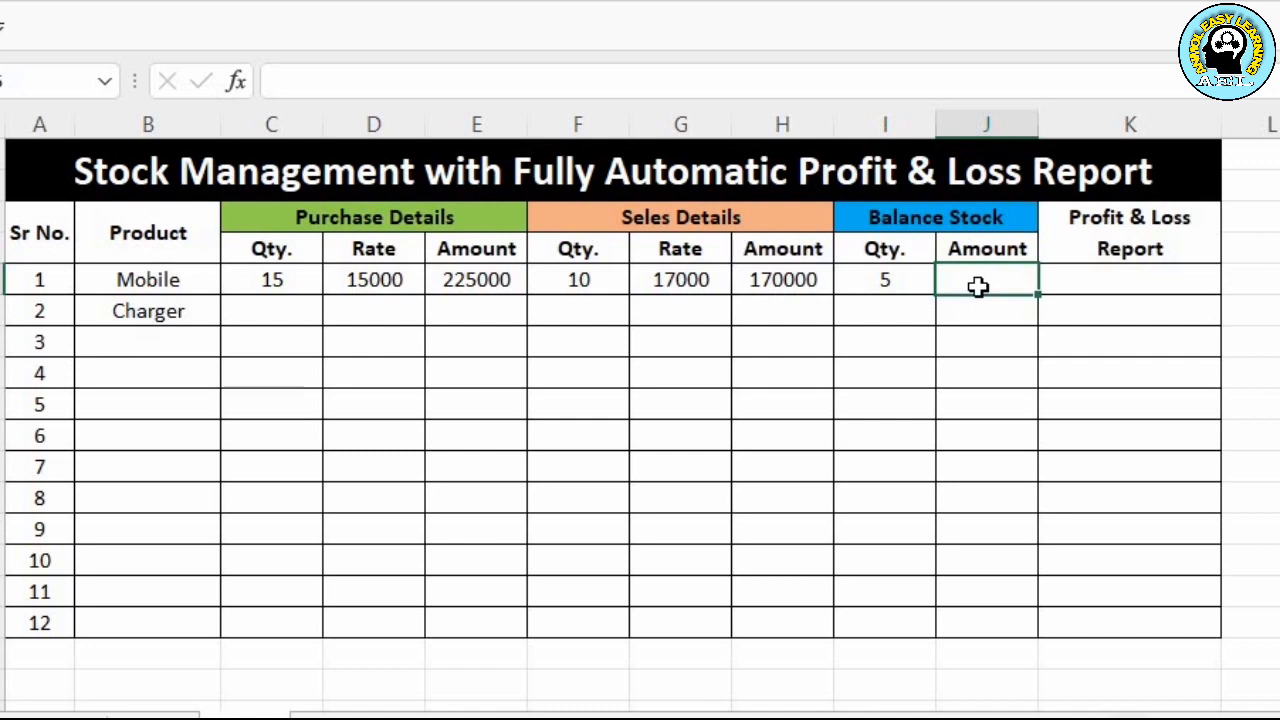
{"action": "type", "text": "="}
{"action": "left_click", "coordinate": [882, 284]}
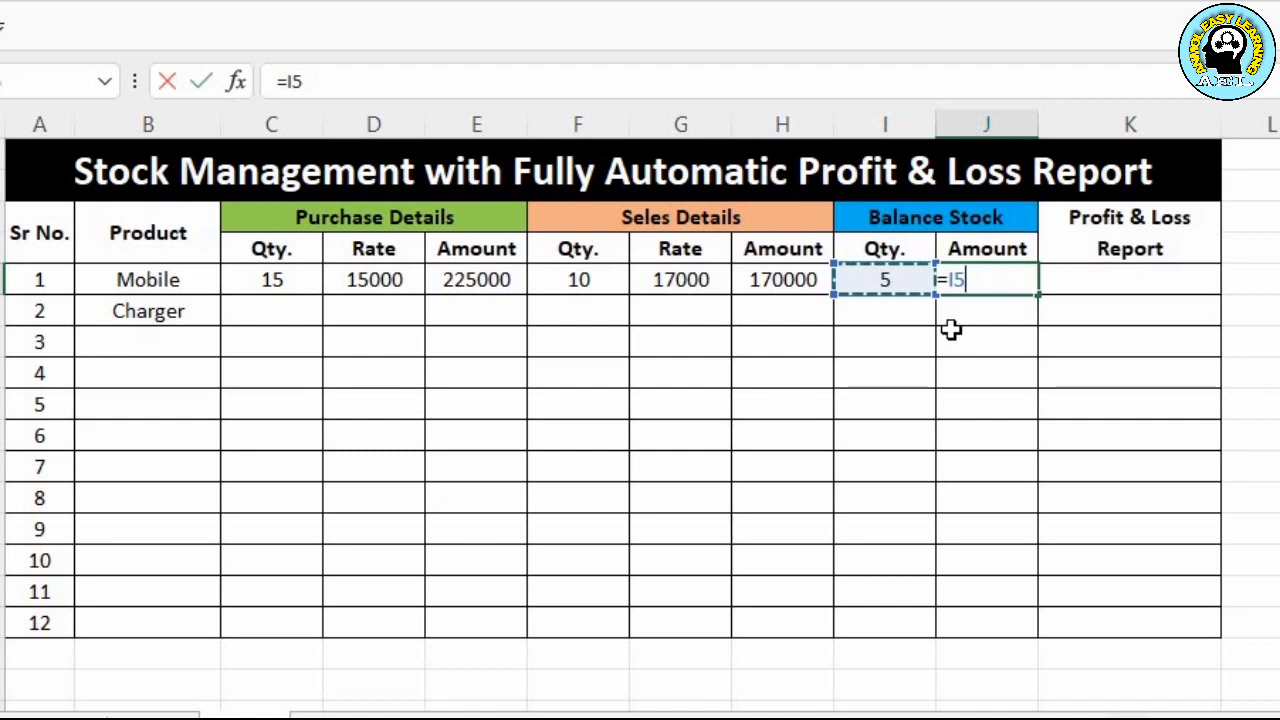
{"action": "type", "text": "*"}
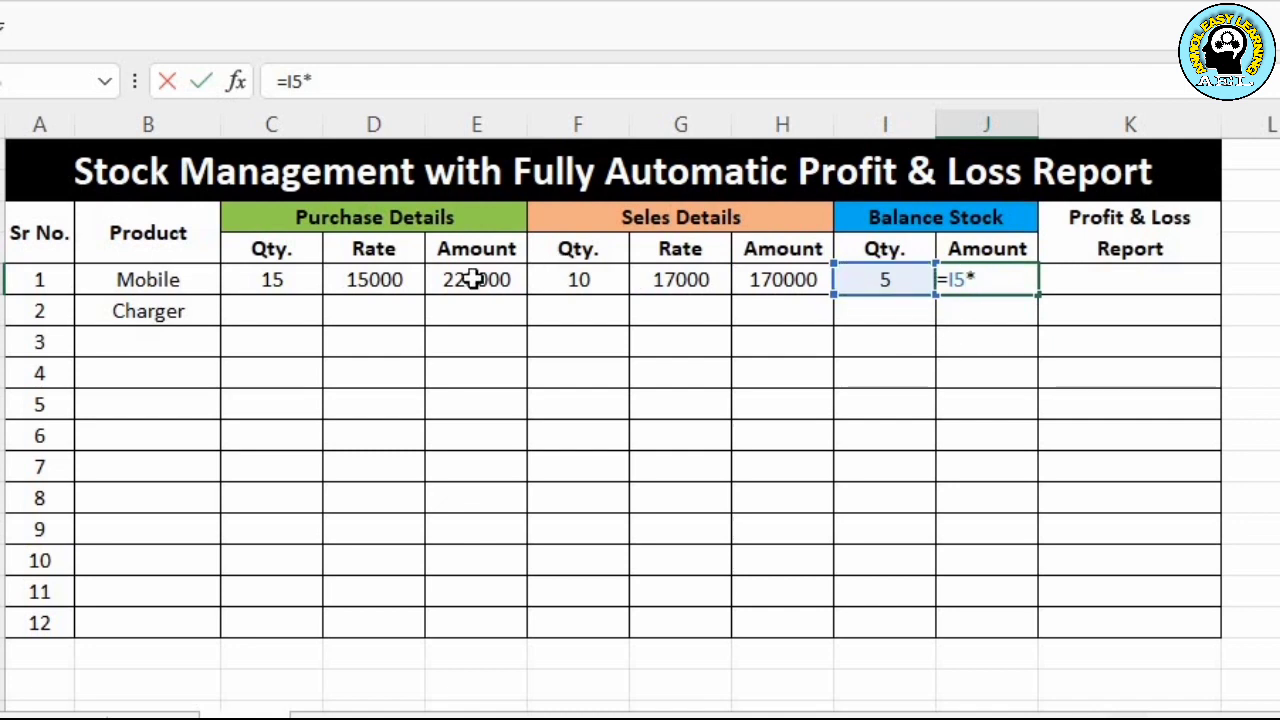
{"action": "left_click", "coordinate": [381, 287]}
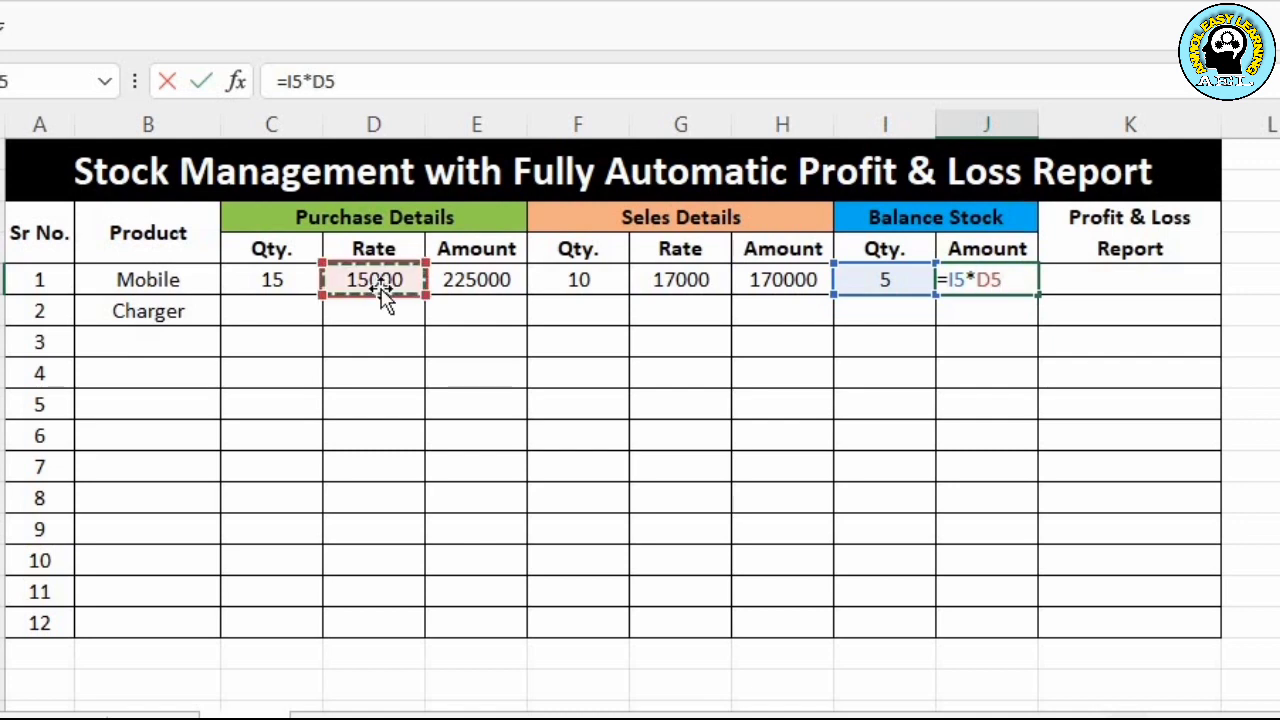
{"action": "key", "text": "Return"}
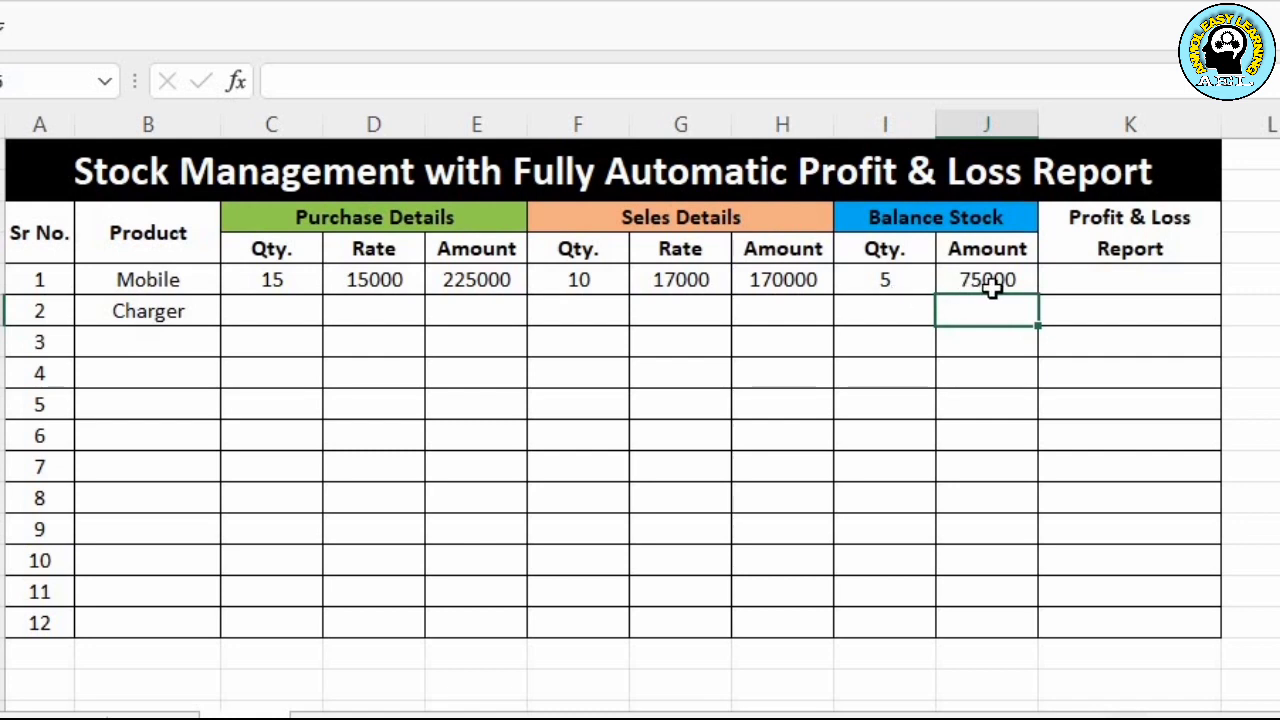
Calculate Mobile's profit and loss in K5 with the formula =J5+H5-E5.
{"action": "left_click", "coordinate": [1140, 293]}
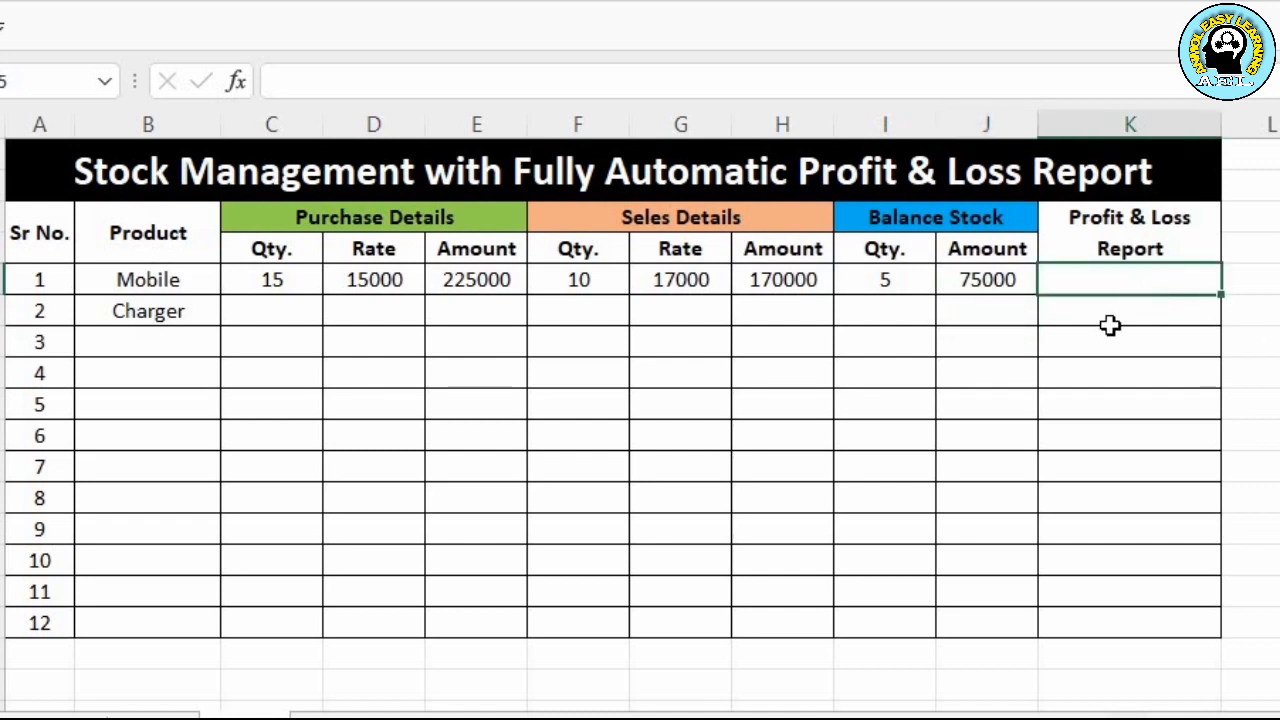
{"action": "type", "text": "="}
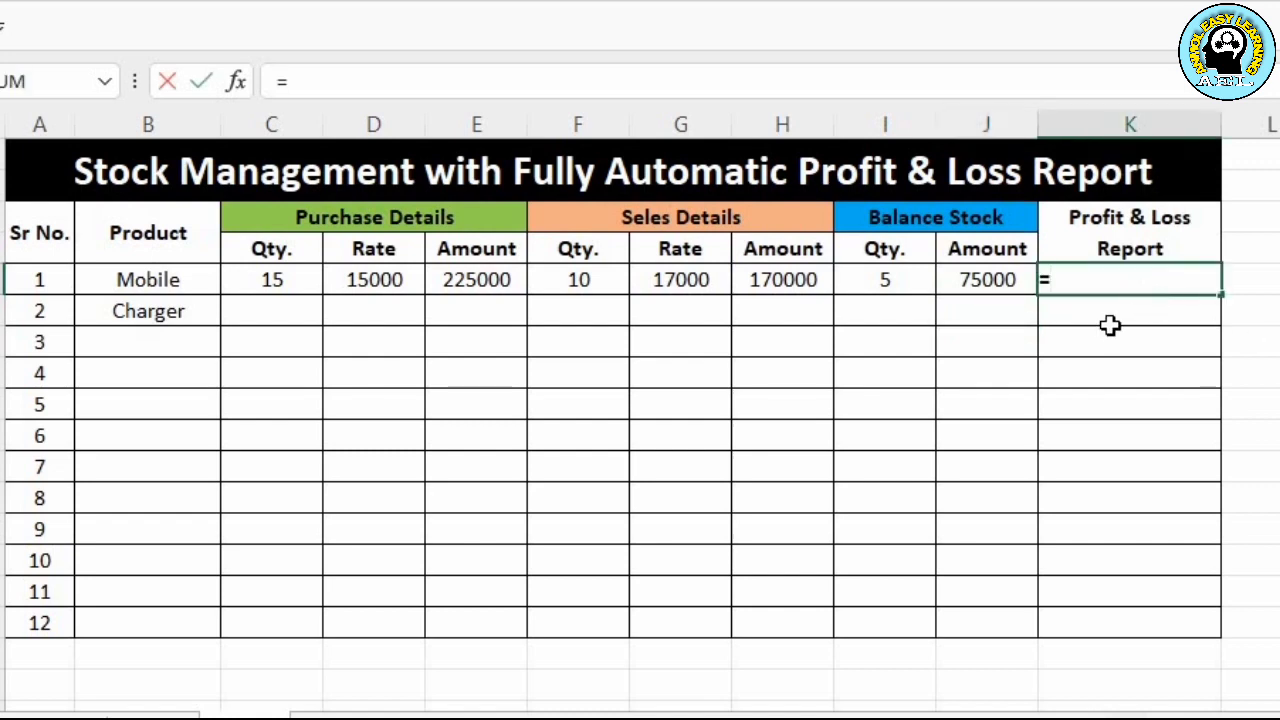
{"action": "left_click", "coordinate": [994, 292]}
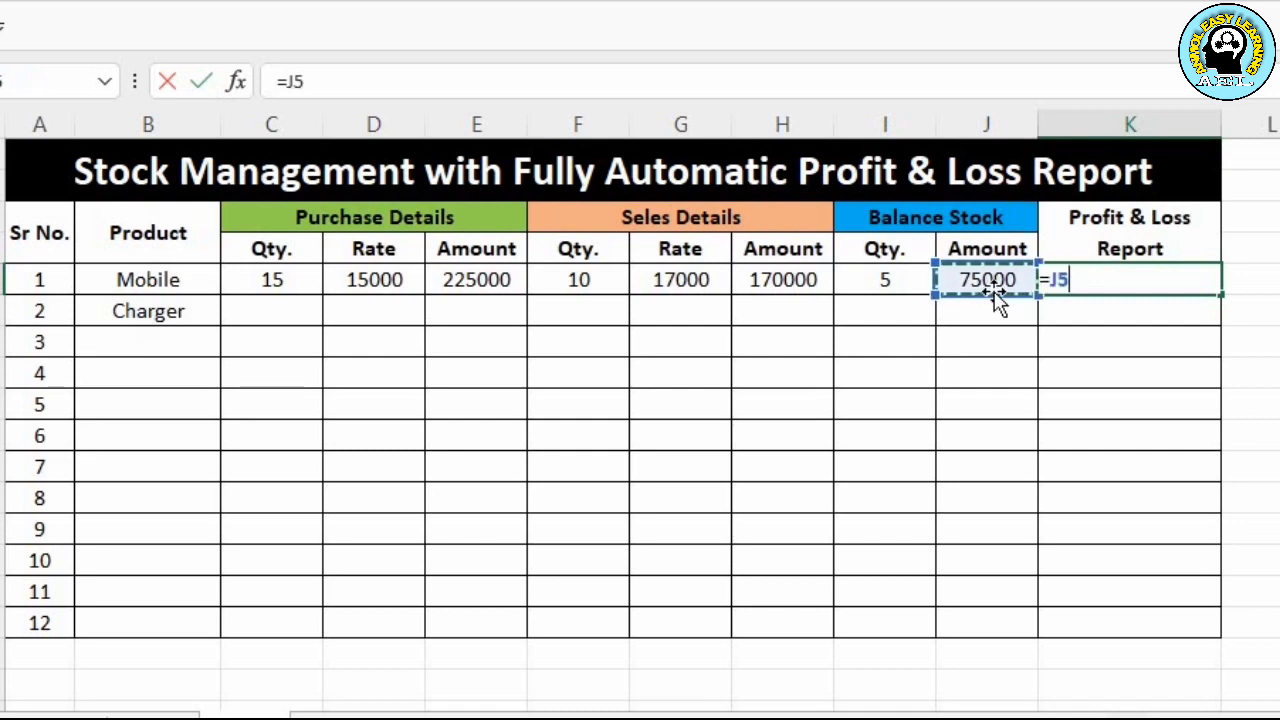
{"action": "type", "text": "+"}
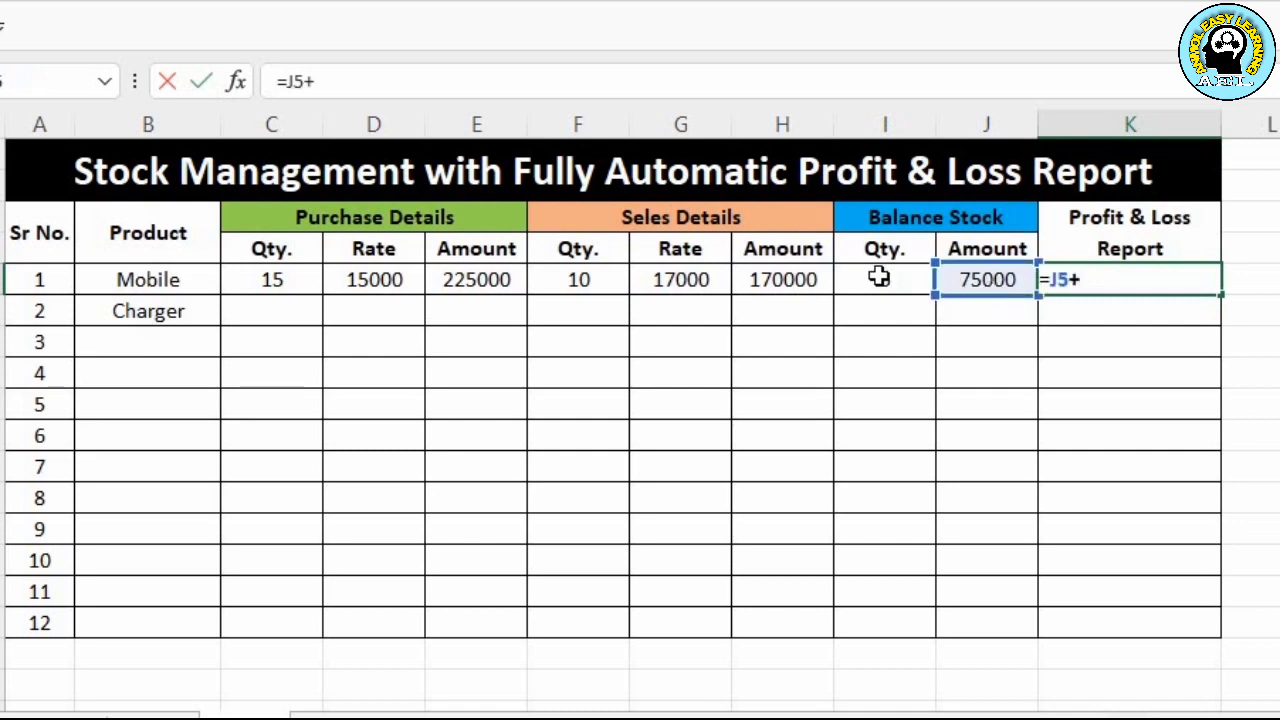
{"action": "left_click", "coordinate": [790, 278]}
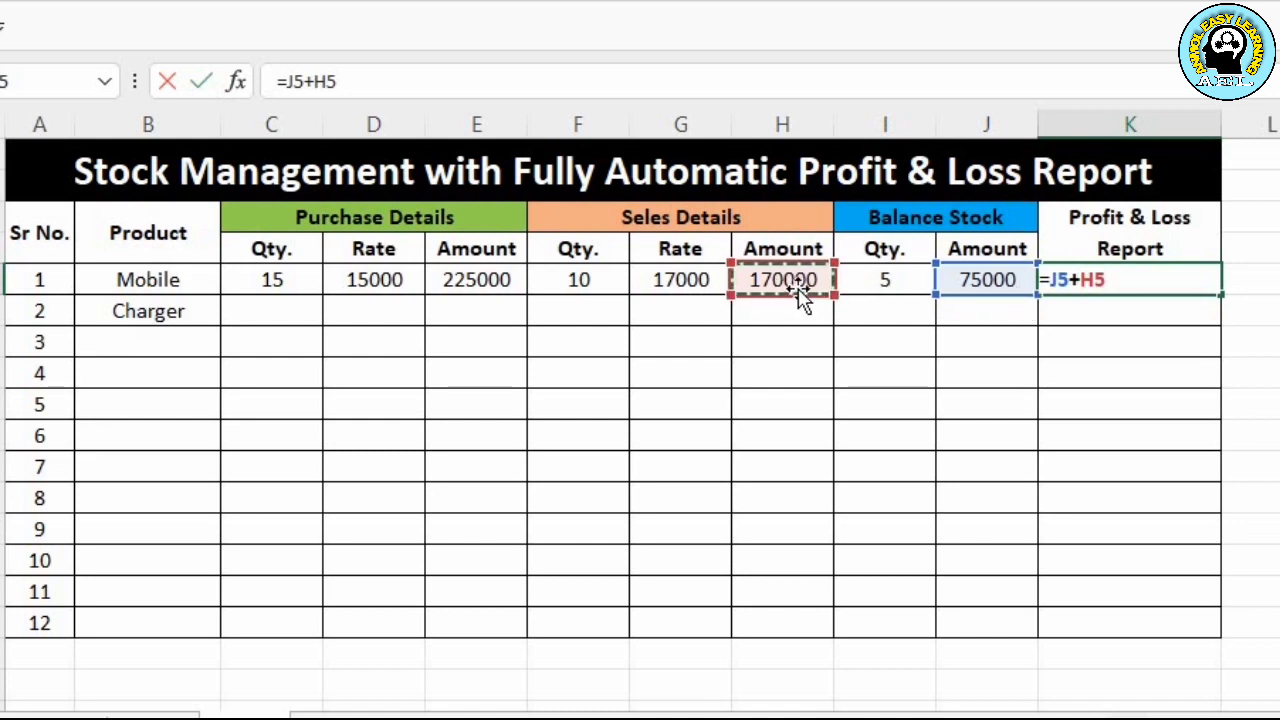
{"action": "type", "text": "-"}
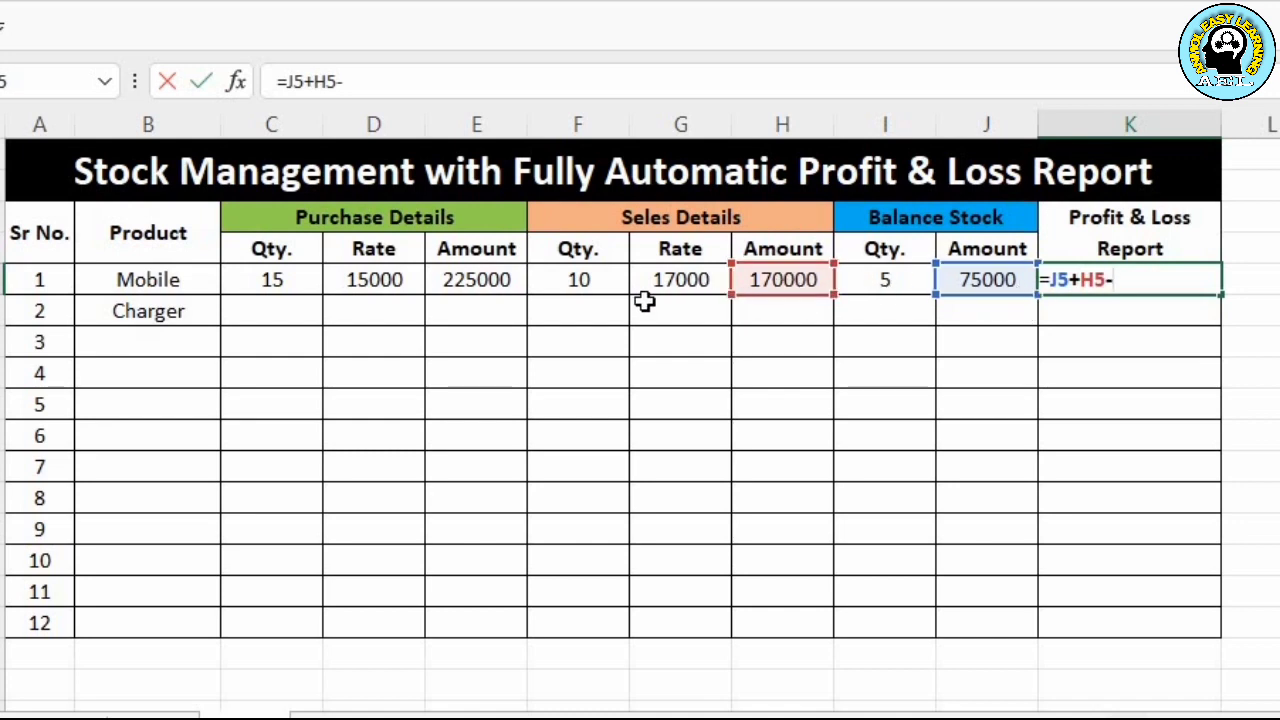
{"action": "left_click", "coordinate": [492, 281]}
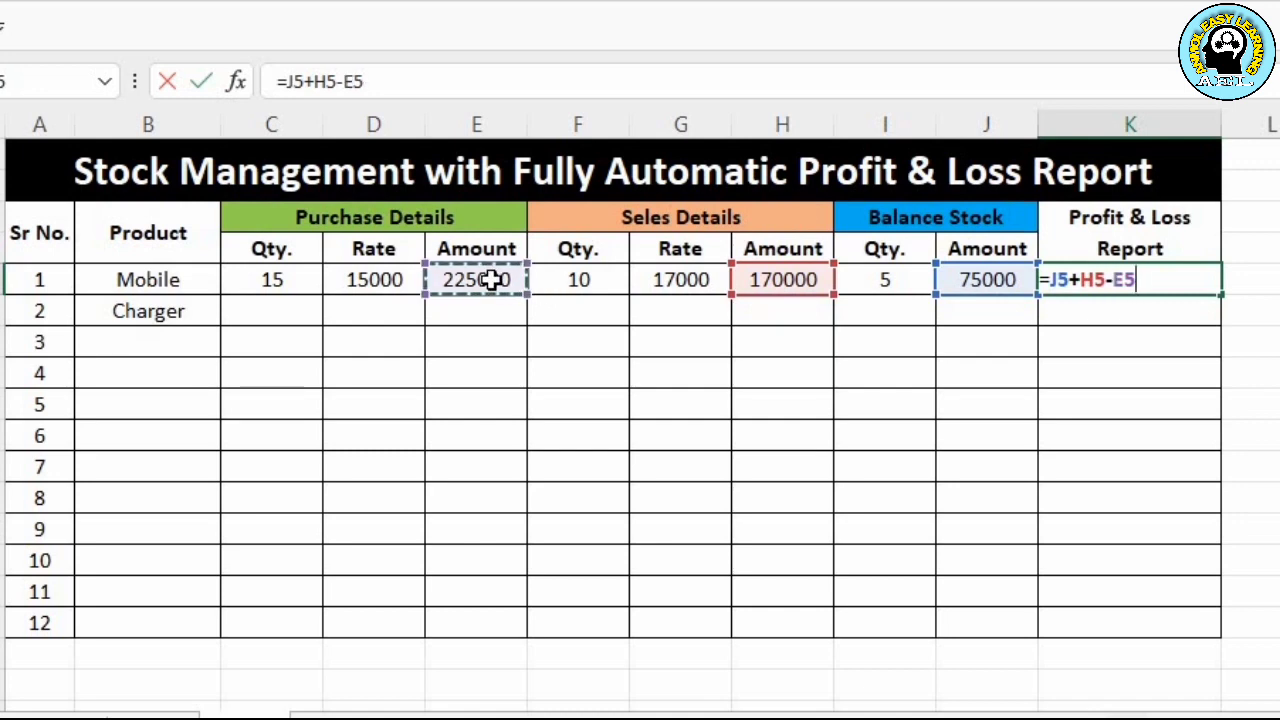
{"action": "key", "text": "Return"}
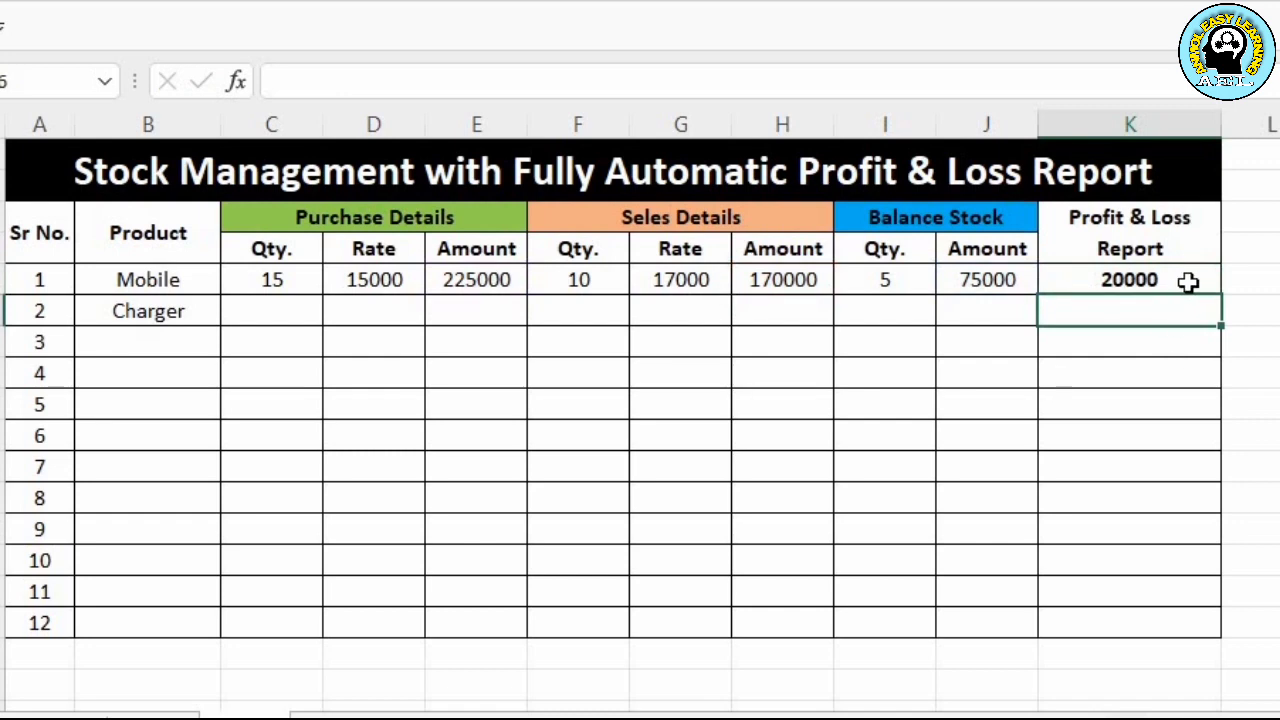
Fill Mobile's purchase amount and sales amount formulas down their columns through Sr No. 12.
{"action": "left_click", "coordinate": [500, 288]}
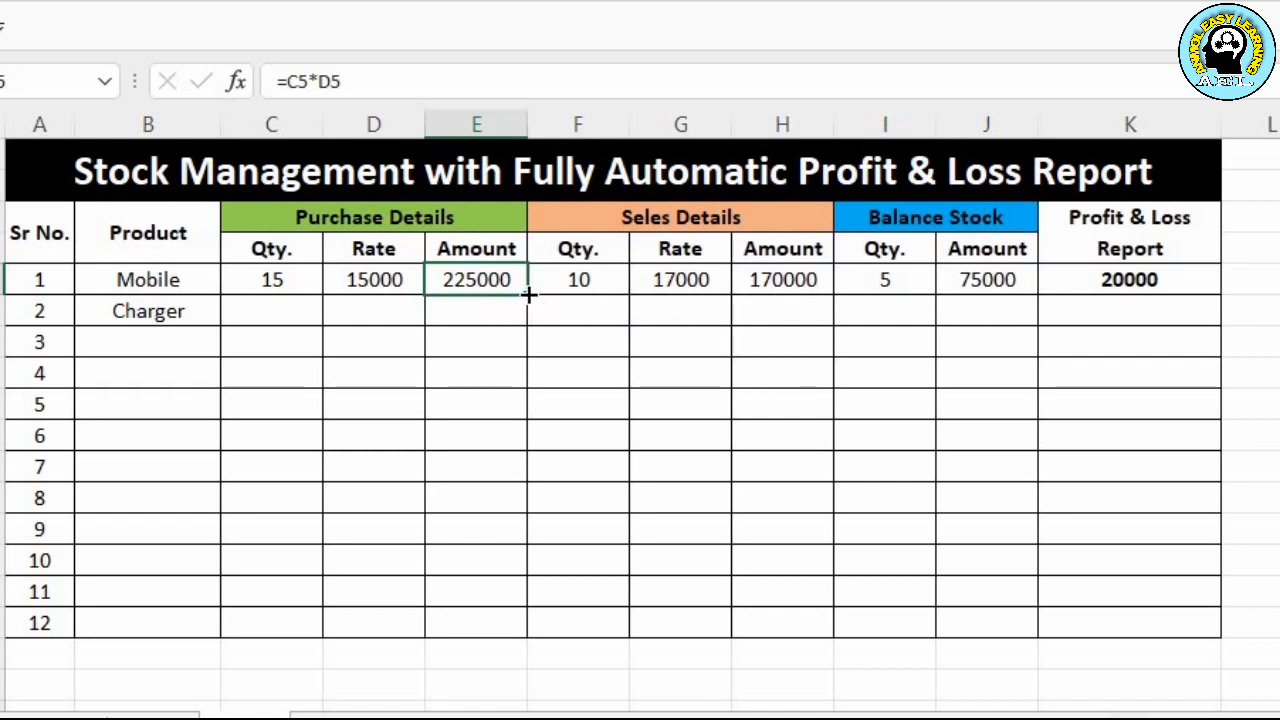
{"action": "left_click_drag", "start_coordinate": [528, 294], "coordinate": [520, 625]}
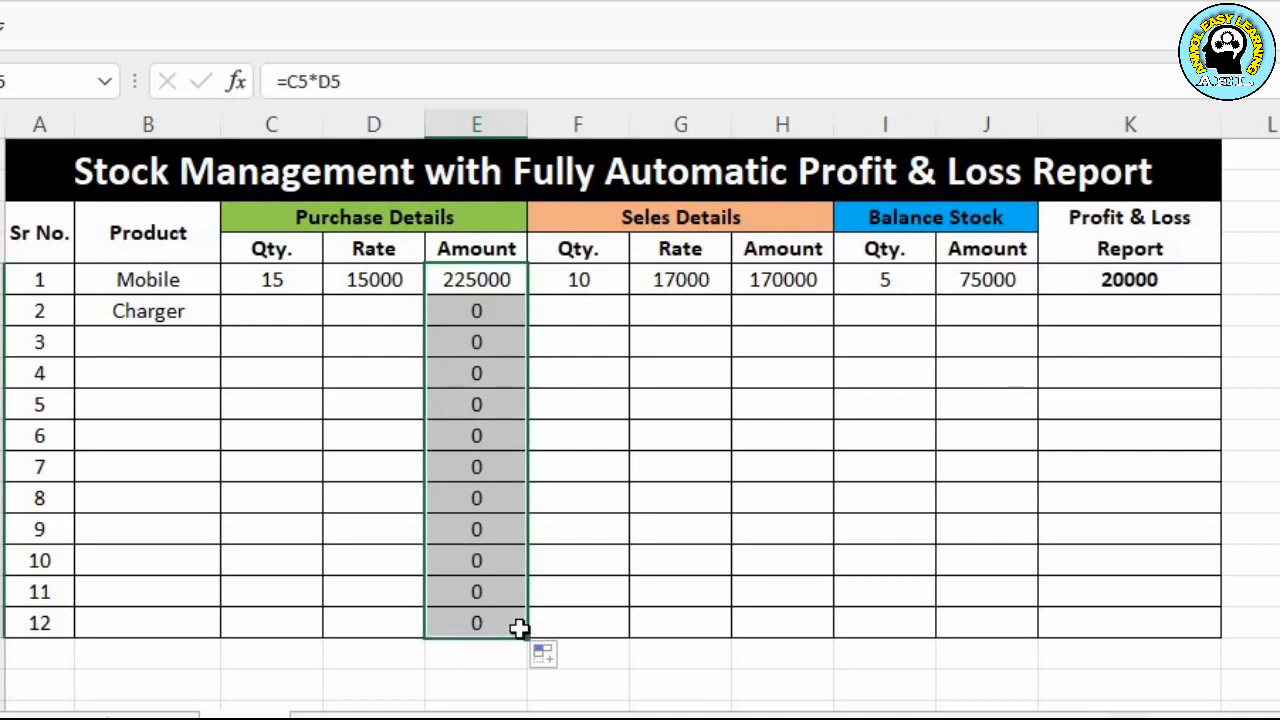
{"action": "left_click", "coordinate": [783, 279]}
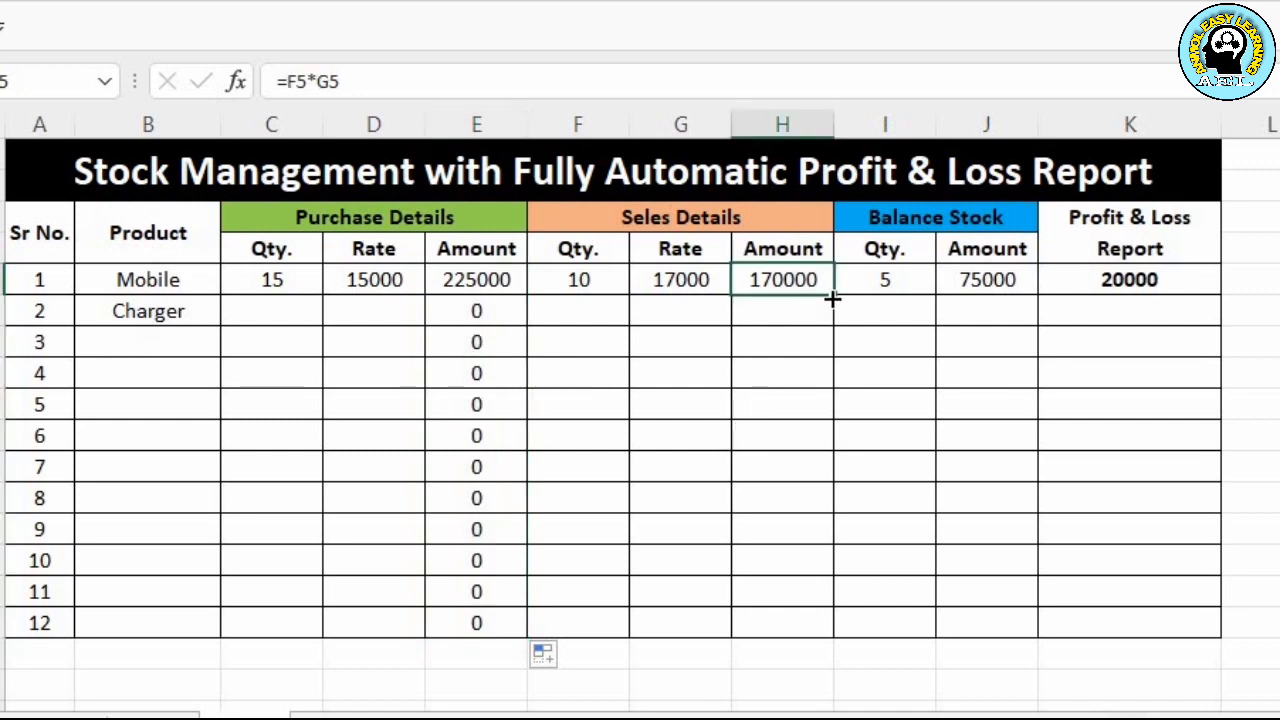
{"action": "left_click_drag", "start_coordinate": [832, 298], "coordinate": [838, 634]}
Fill Mobile's balance stock quantity, balance stock amount and profit and loss formulas down through Sr No. 12.
{"action": "left_click", "coordinate": [915, 285]}
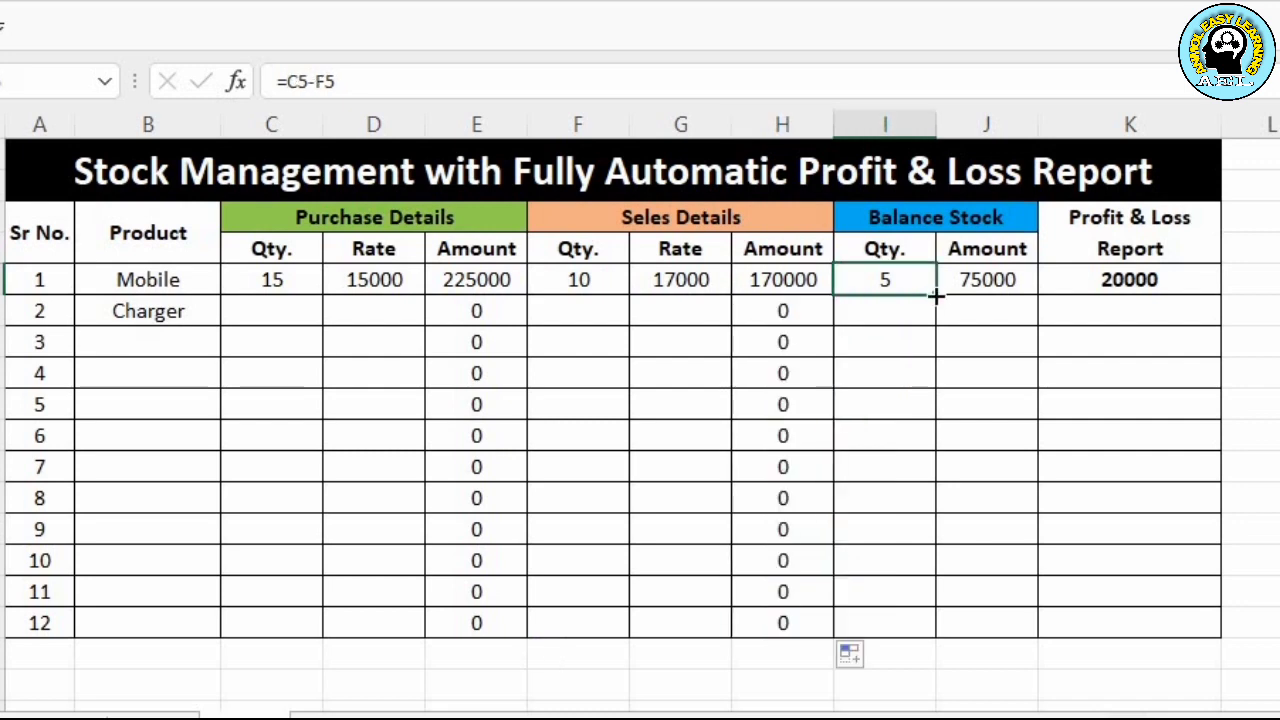
{"action": "left_click_drag", "start_coordinate": [935, 295], "coordinate": [937, 632]}
{"action": "left_click", "coordinate": [1011, 280]}
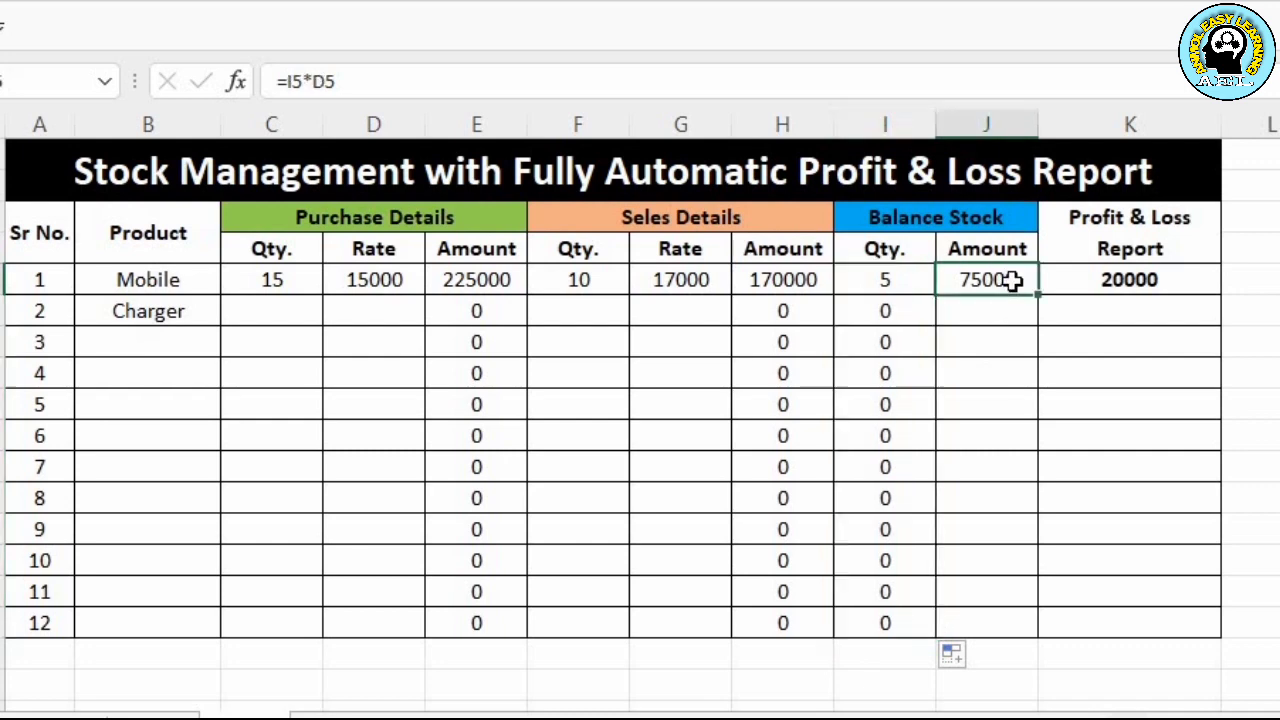
{"action": "left_click_drag", "start_coordinate": [1038, 293], "coordinate": [1031, 627]}
{"action": "left_click", "coordinate": [1143, 289]}
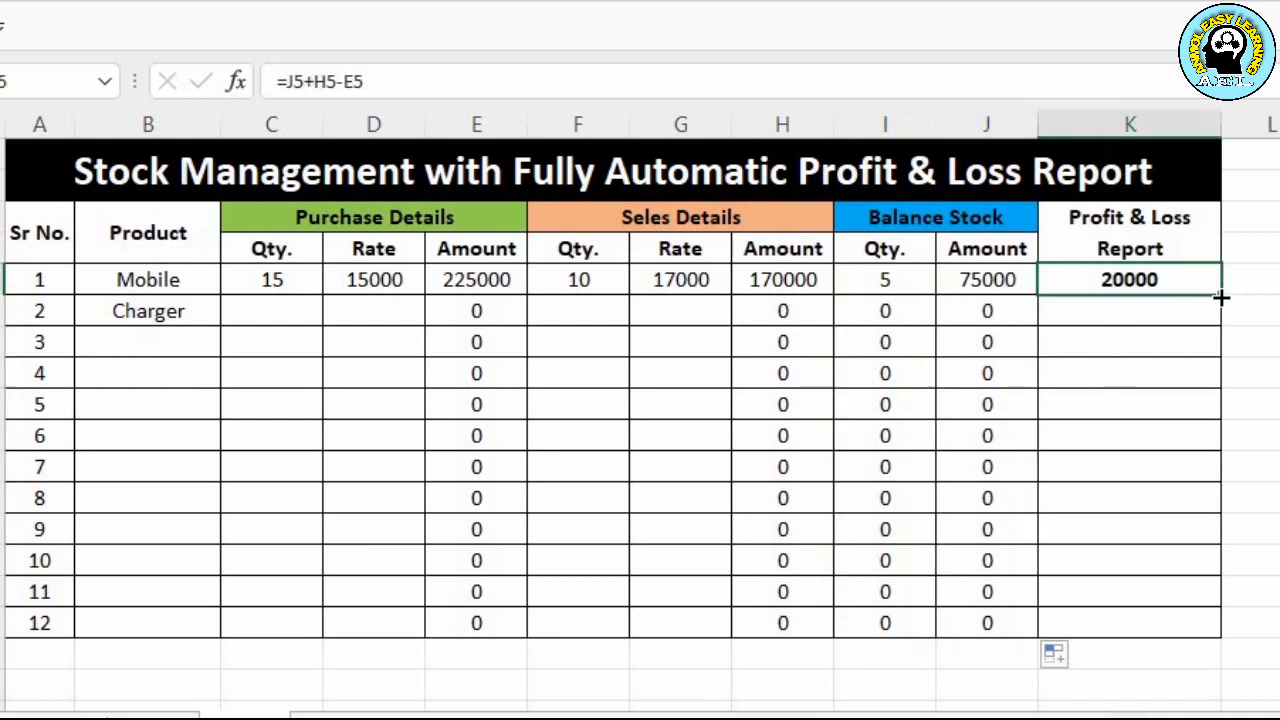
{"action": "left_click_drag", "start_coordinate": [1222, 296], "coordinate": [1186, 644]}
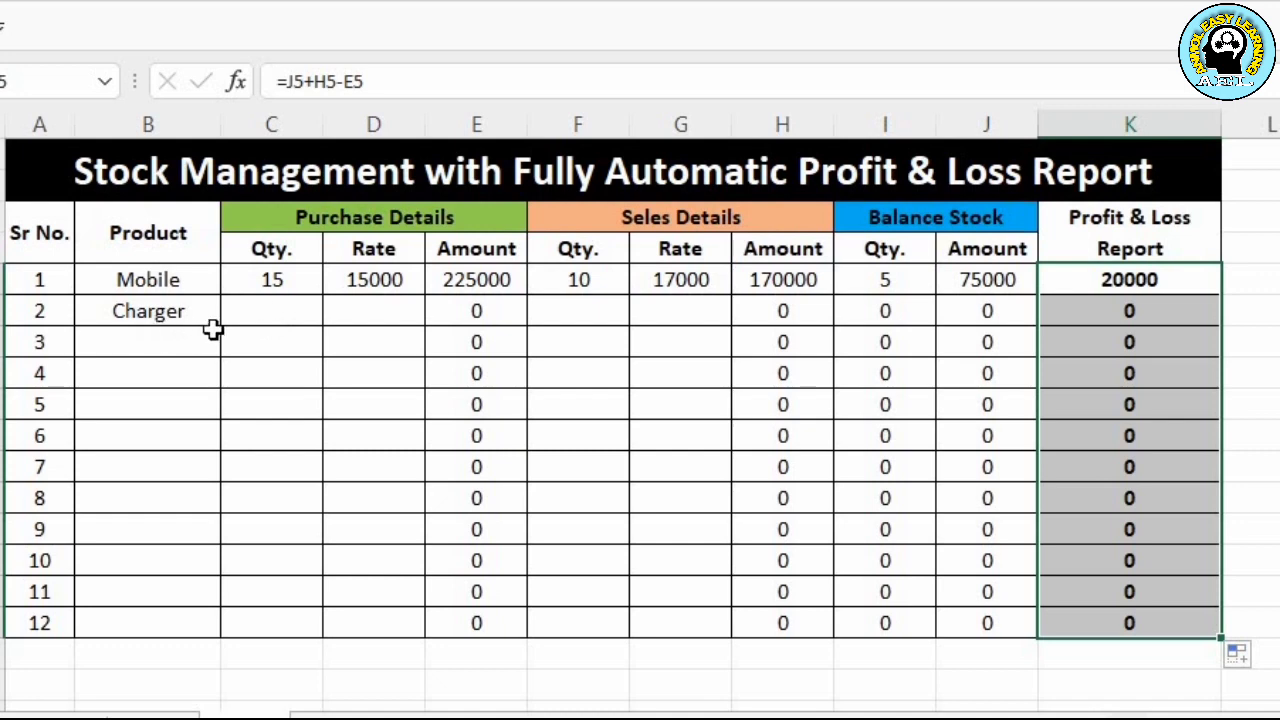
Enter a purchase quantity of 50 and a purchase rate of 200 for Charger.
{"action": "left_click", "coordinate": [258, 318]}
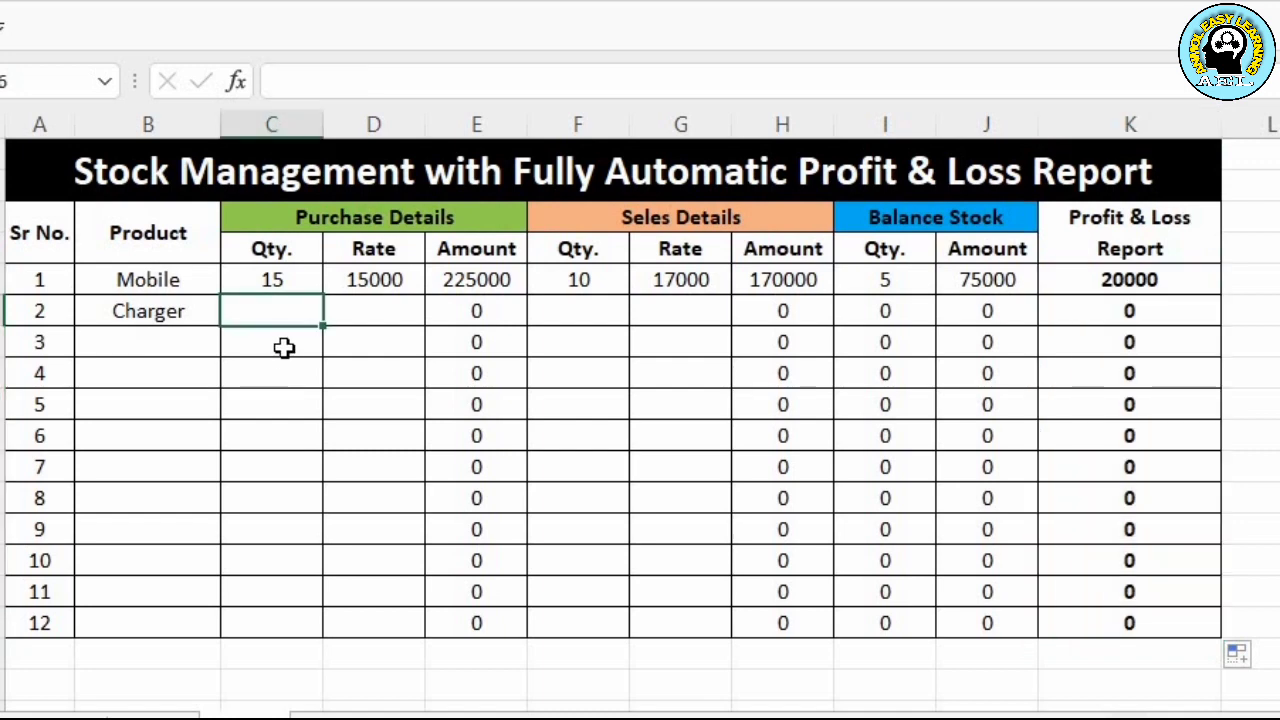
{"action": "type", "text": "50"}
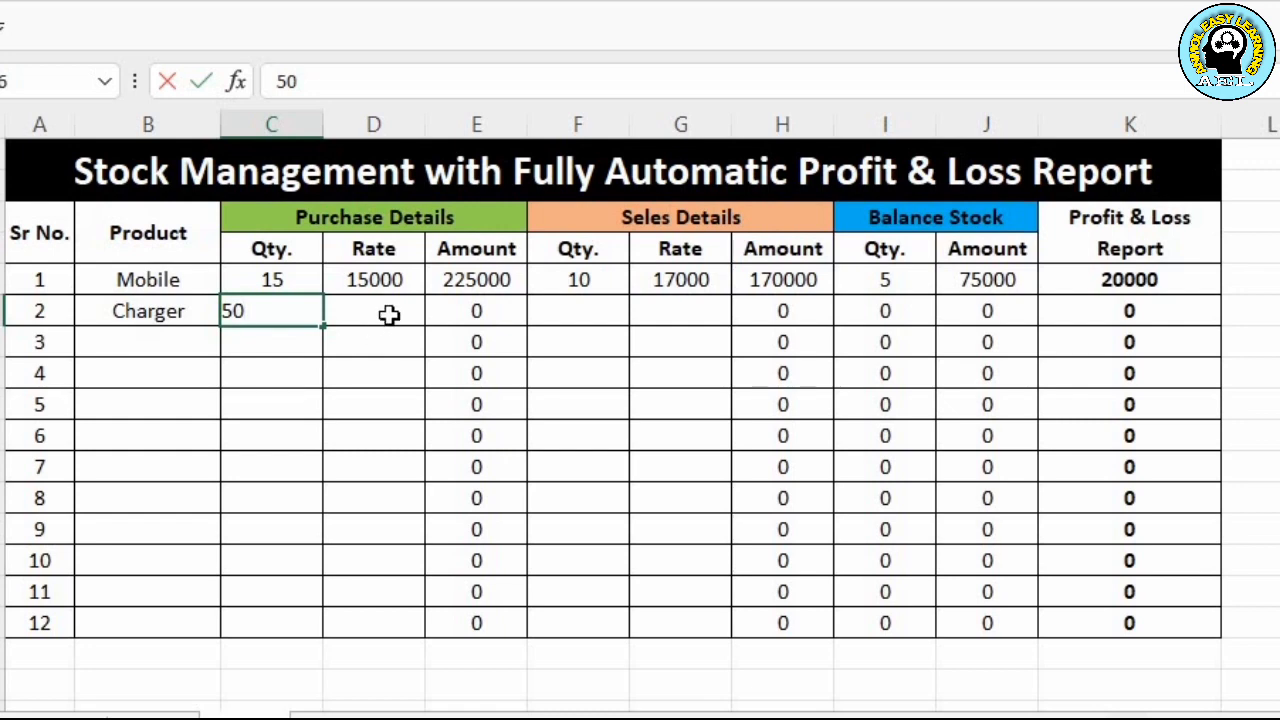
{"action": "left_click", "coordinate": [389, 315]}
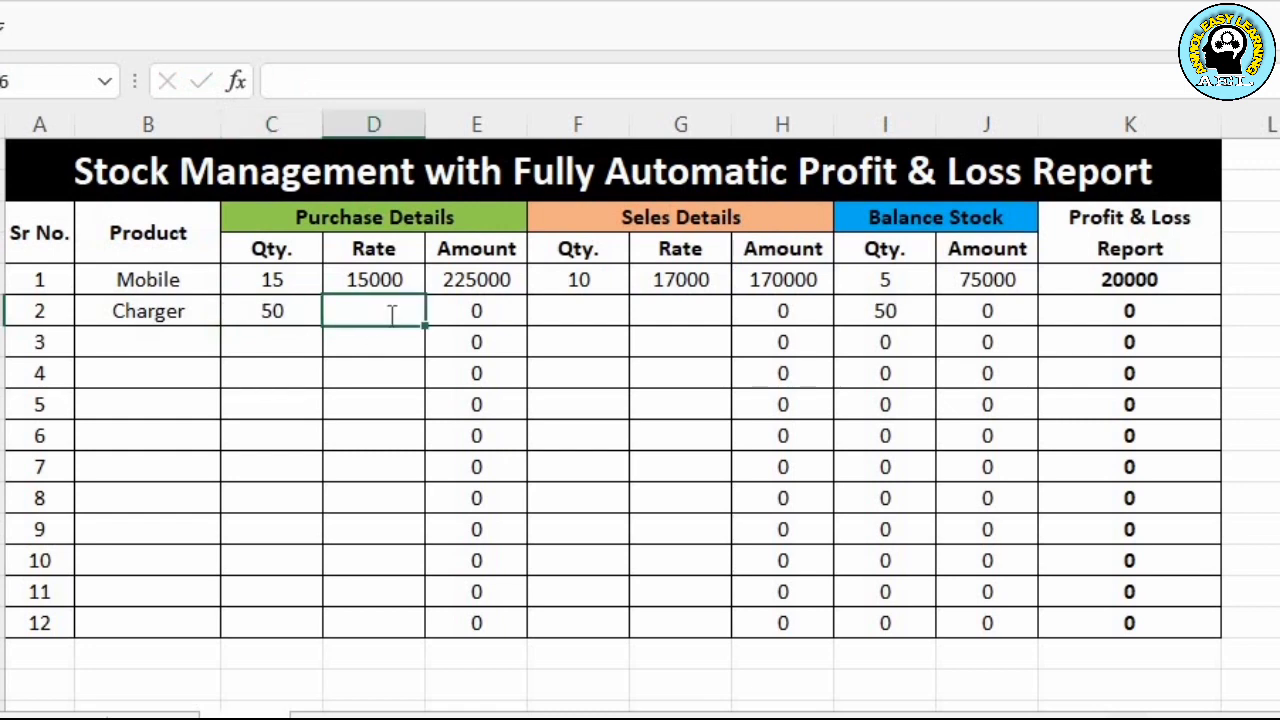
{"action": "type", "text": "2000"}
{"action": "key", "text": "BackSpace"}
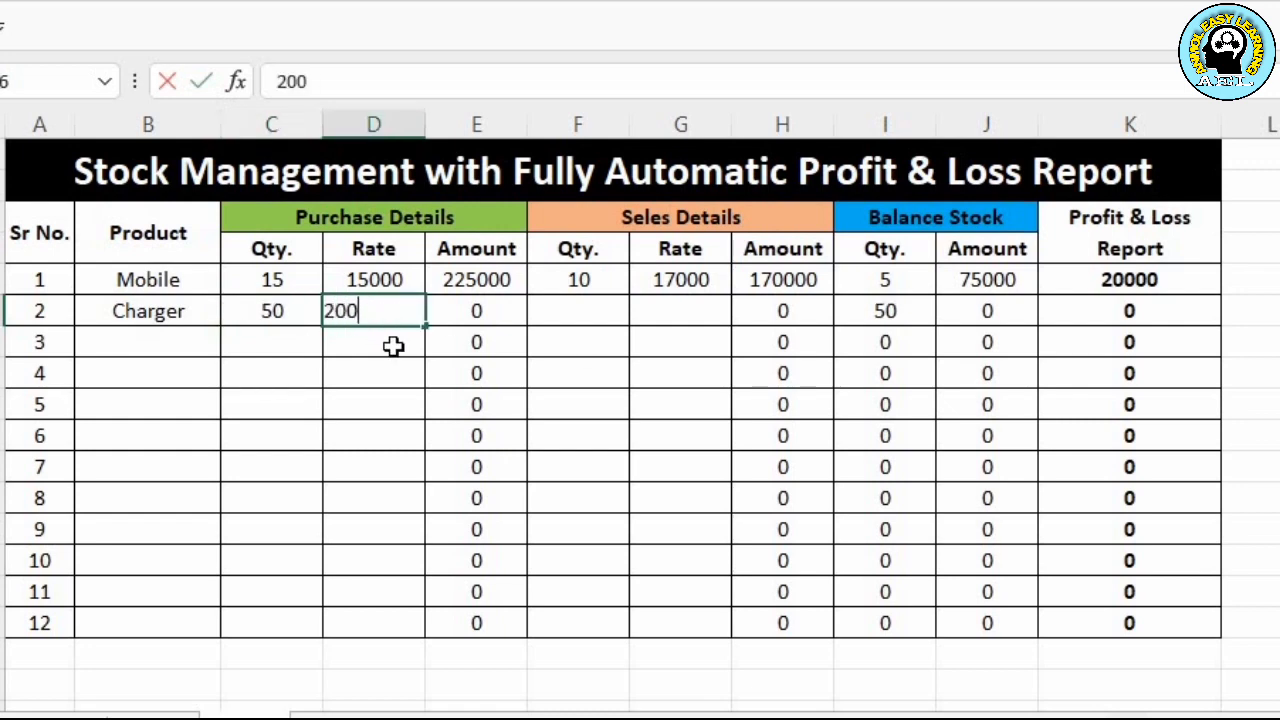
{"action": "left_click", "coordinate": [380, 343]}
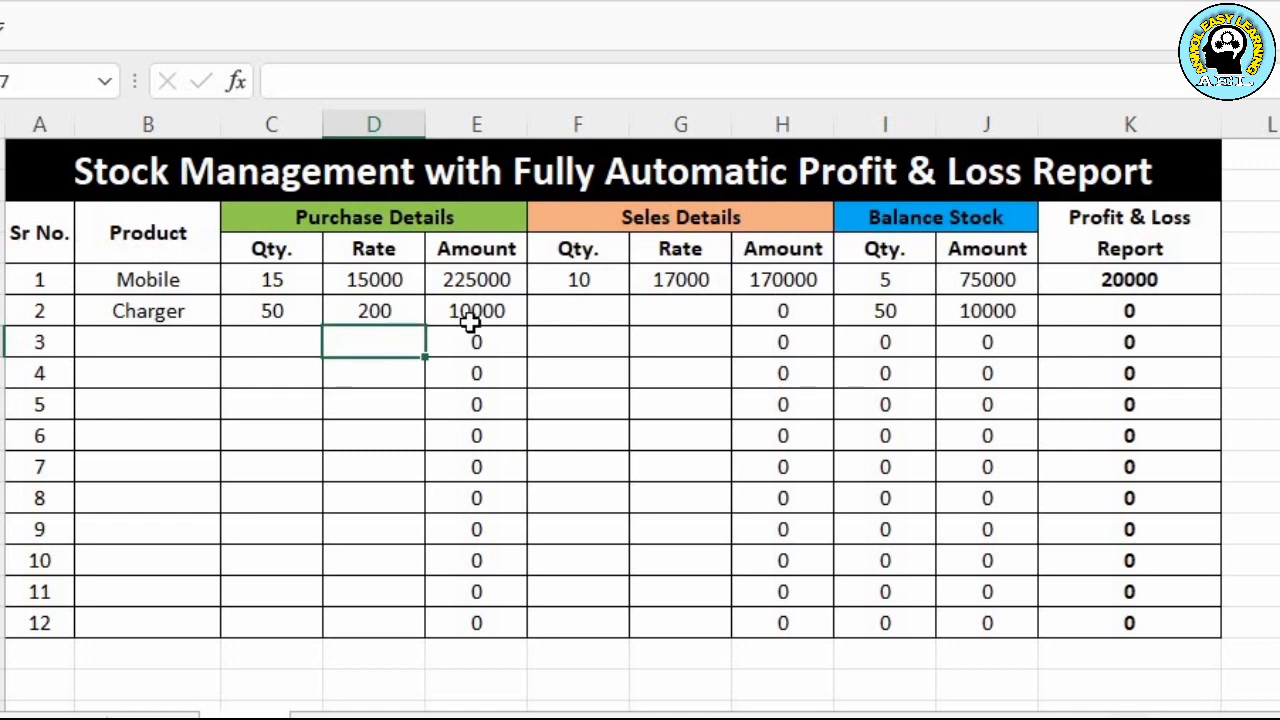
Enter a sales quantity of 35 and a sales rate of 230 for Charger.
{"action": "left_click", "coordinate": [557, 316]}
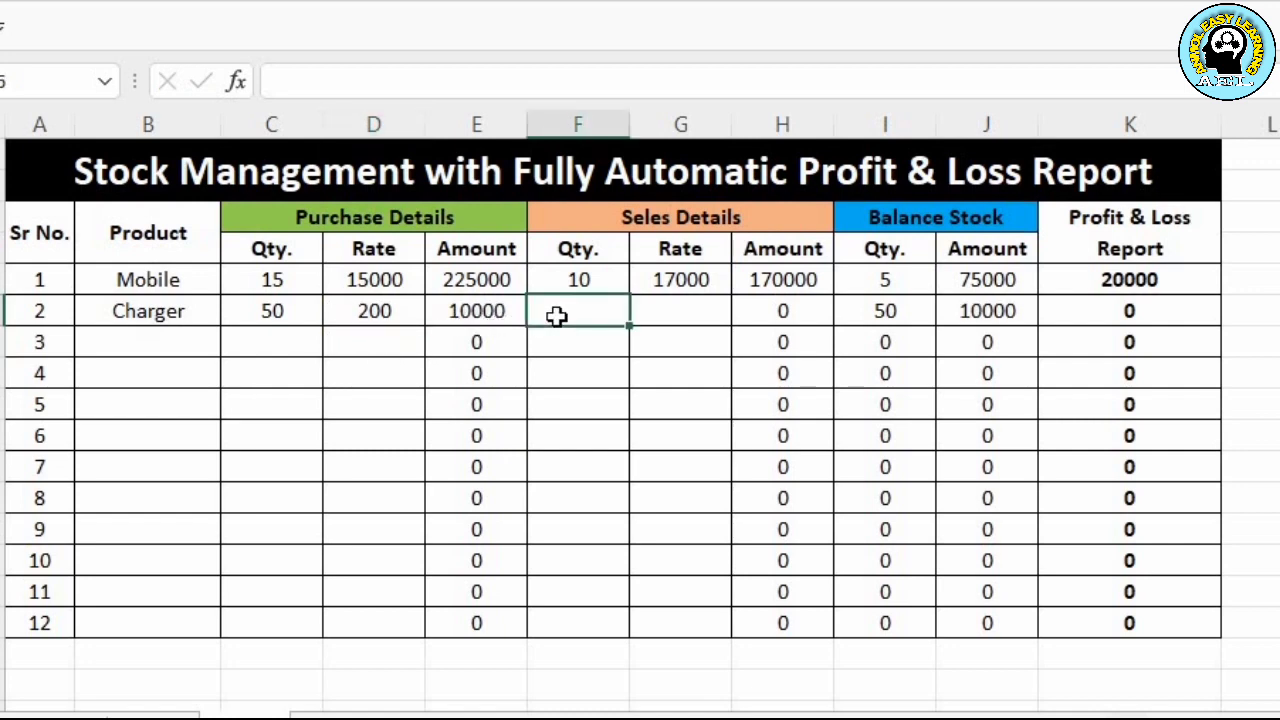
{"action": "type", "text": "35"}
{"action": "key", "text": "Tab"}
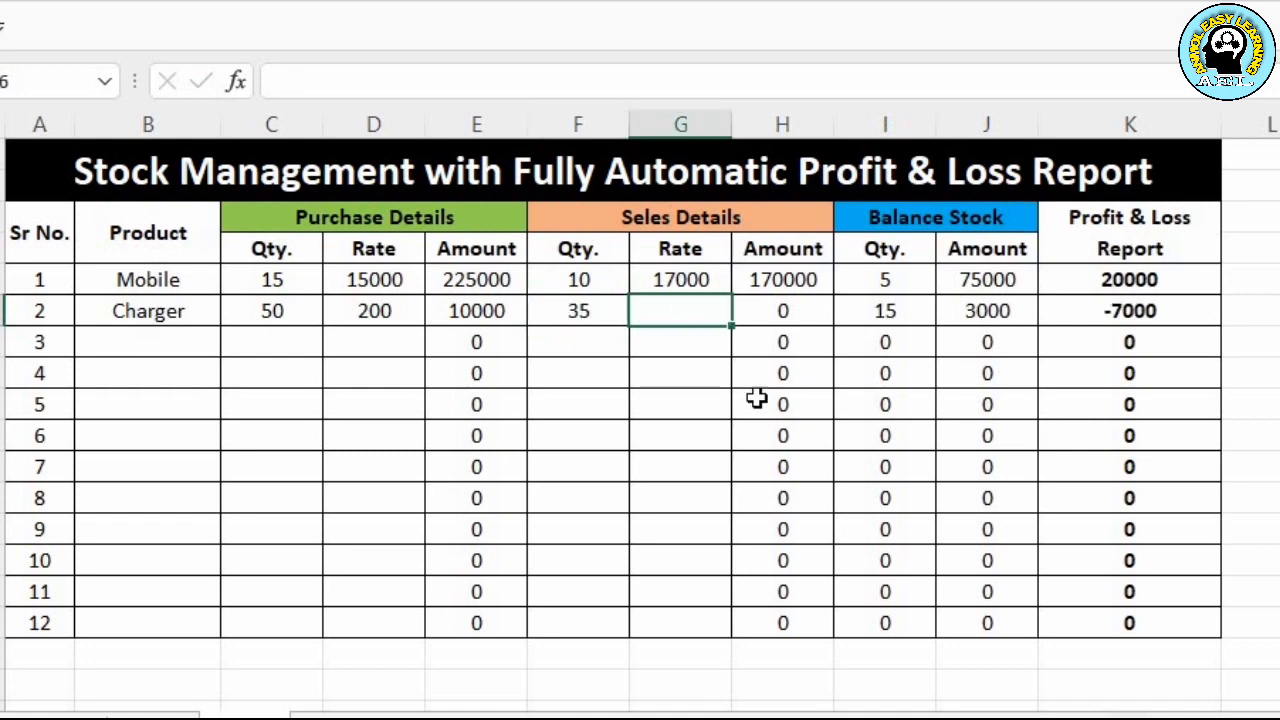
{"action": "type", "text": "230"}
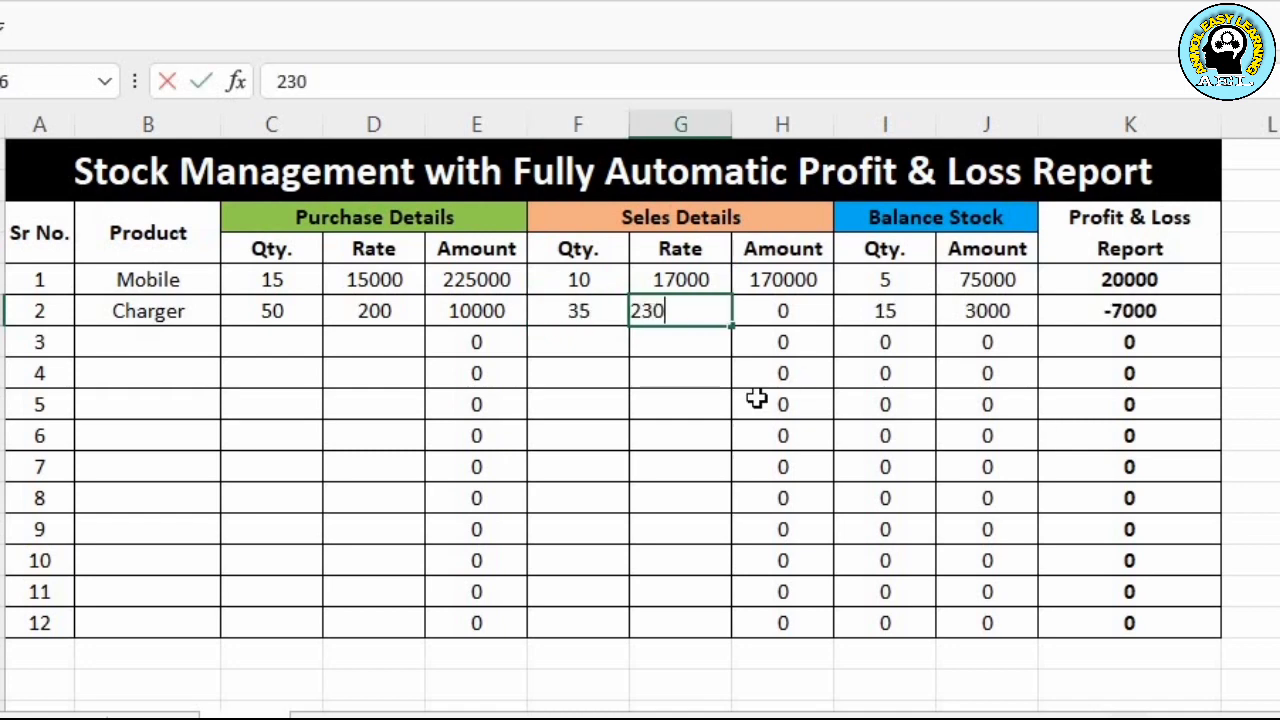
{"action": "key", "text": "Return"}
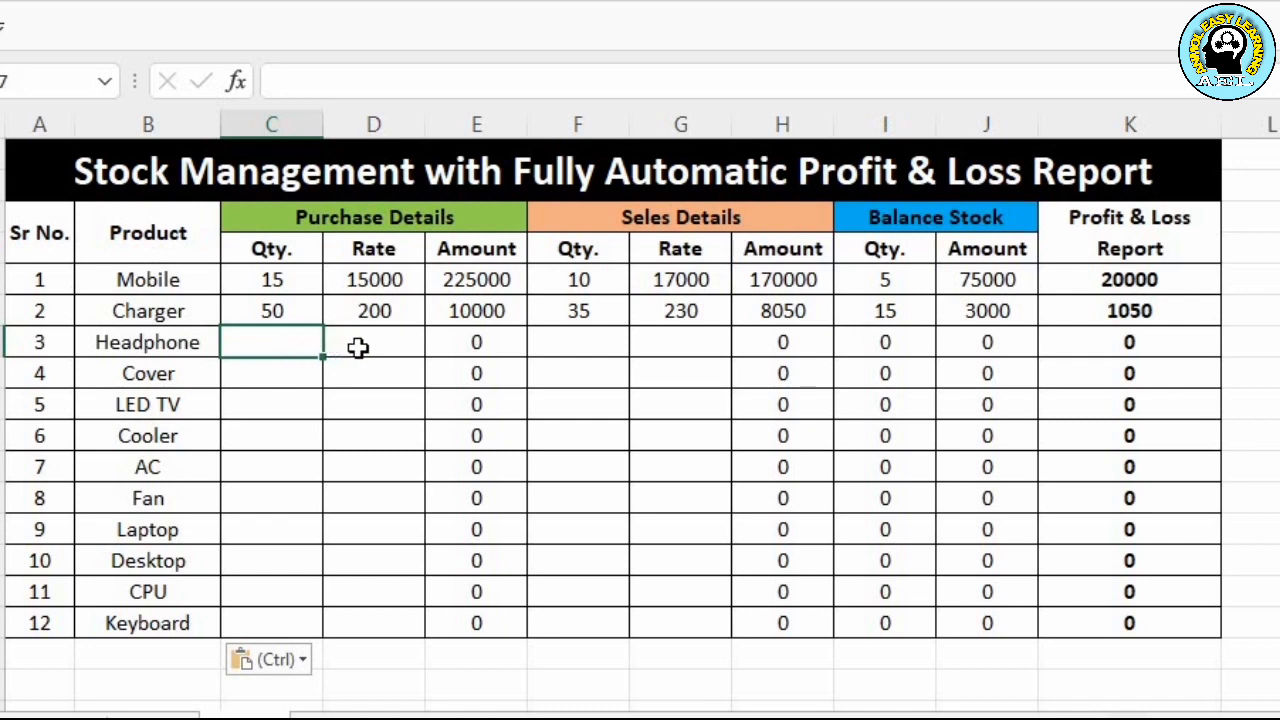
Paste the prepared purchase and sales quantities and rates for Headphone through Keyboard, starting at C7 and F7.
{"action": "key", "text": "ctrl+v"}
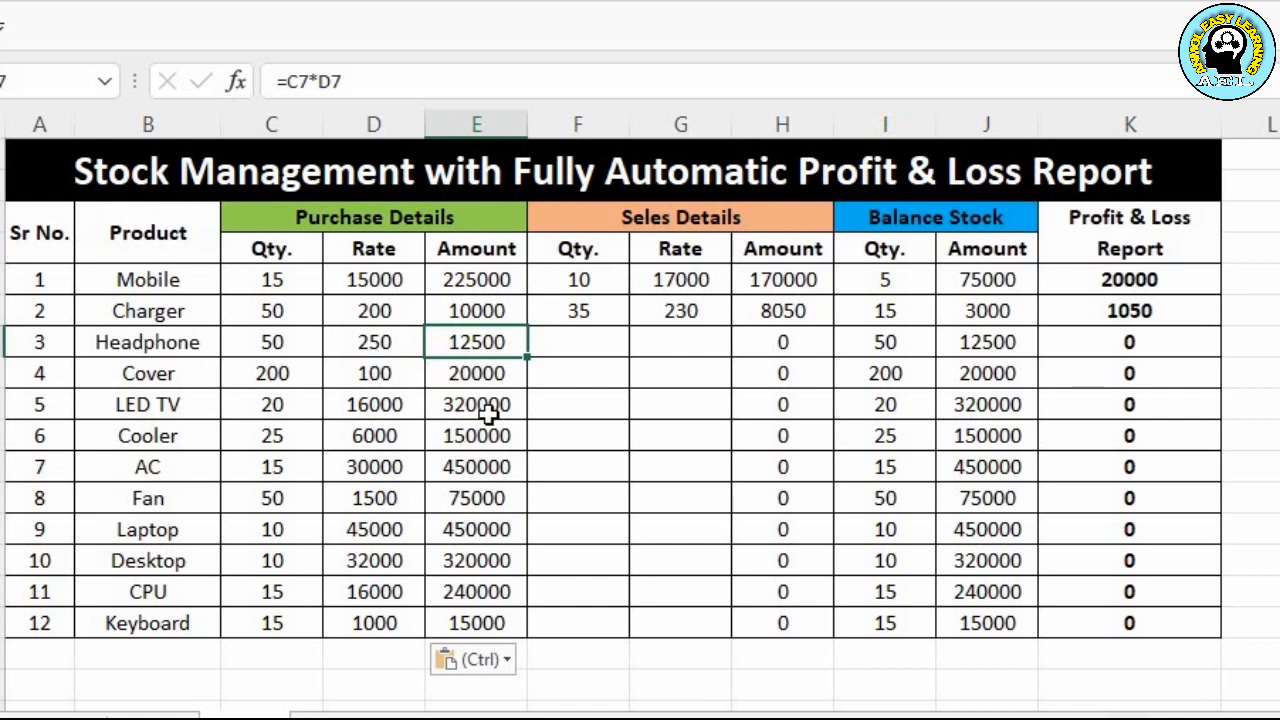
{"action": "left_click", "coordinate": [584, 348]}
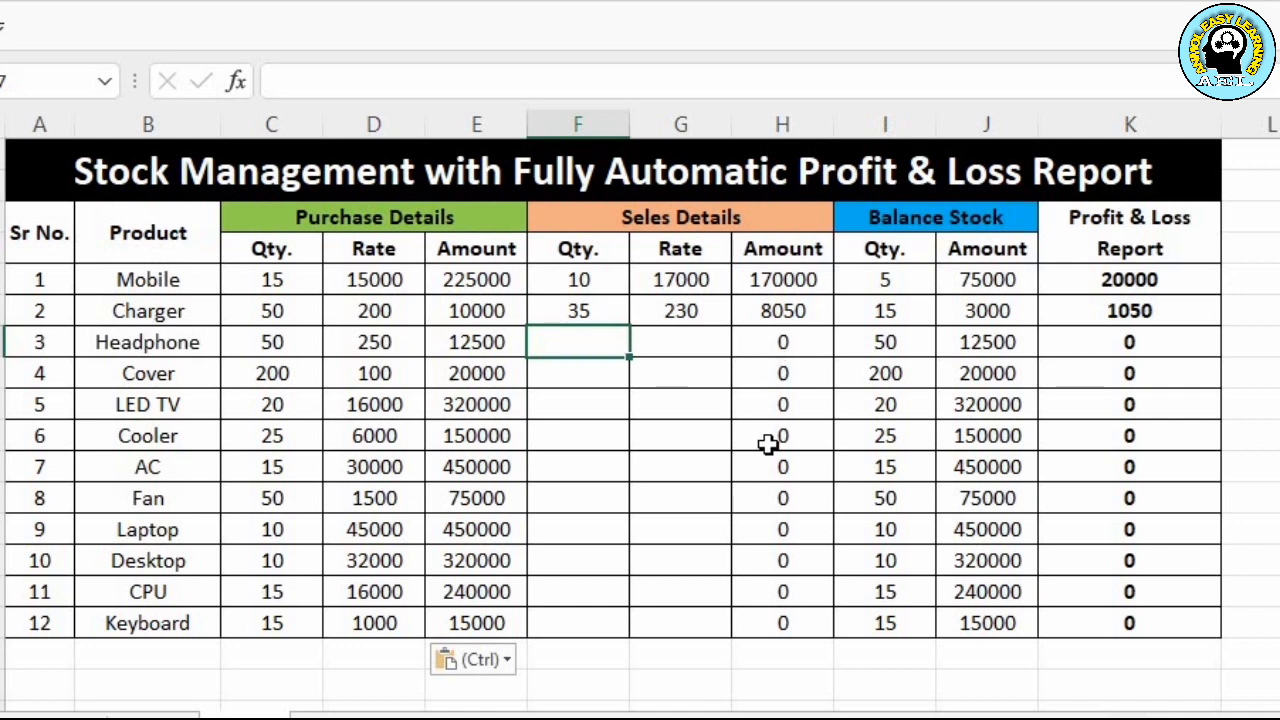
{"action": "key", "text": "ctrl+v"}
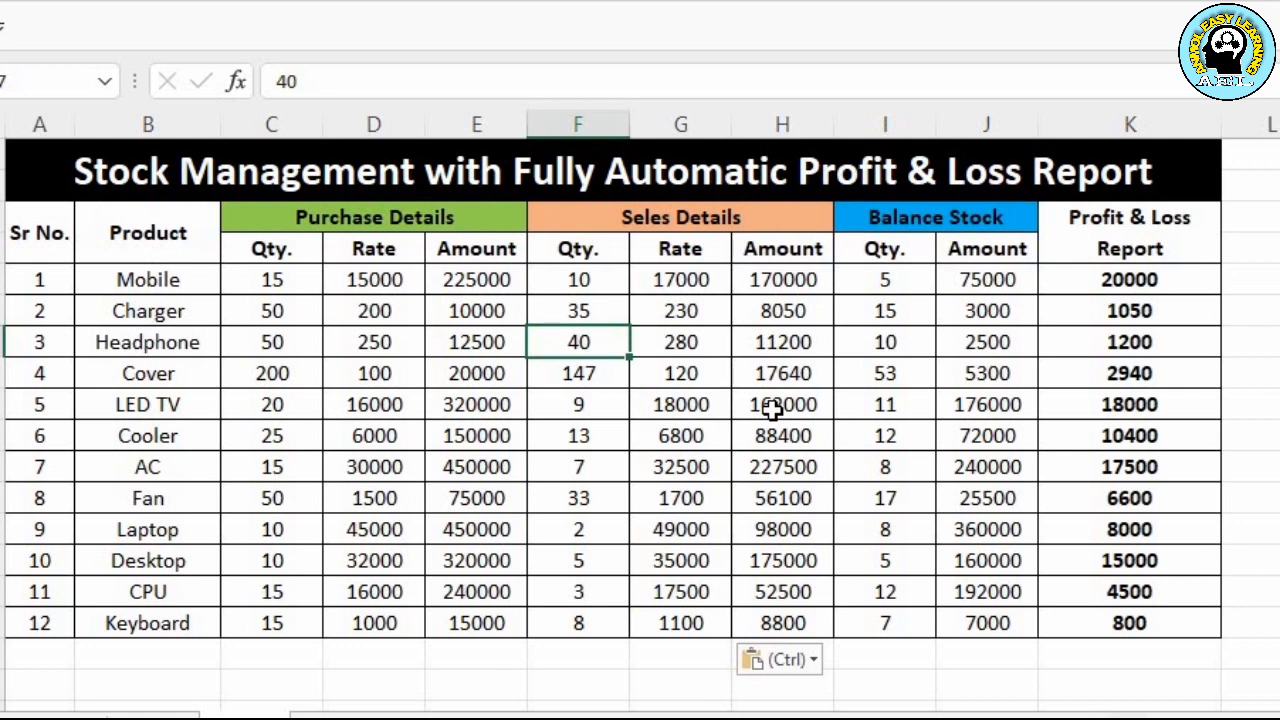
Examine Headphone's sales rate, sales amount, balance stock and profit and loss cells in row 7.
{"action": "key", "text": "Right"}
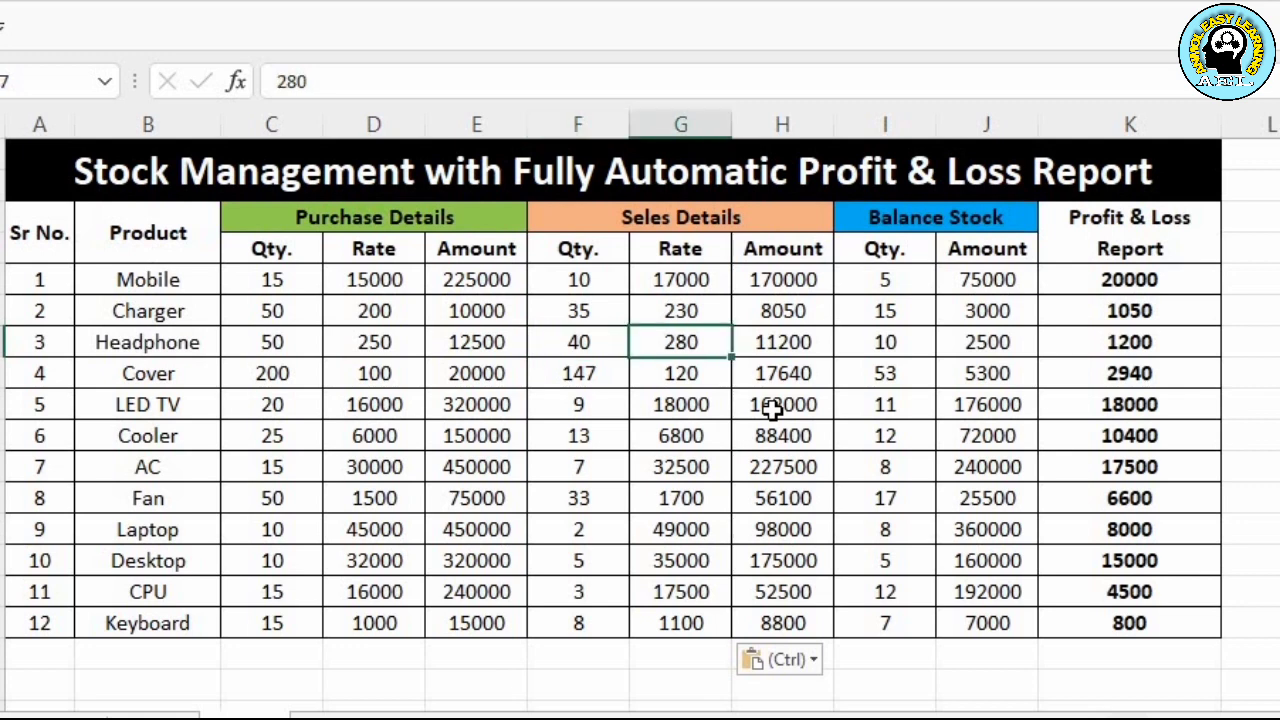
{"action": "key", "text": "Right"}
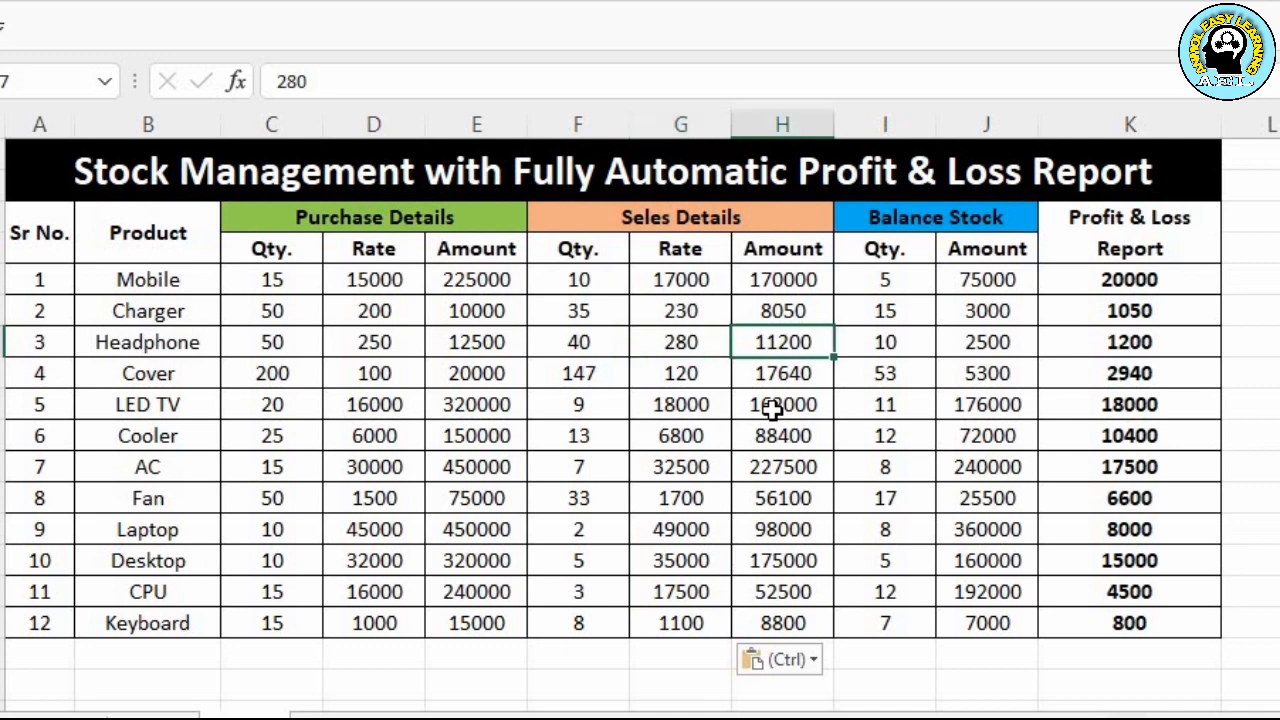
{"action": "key", "text": "Right"}
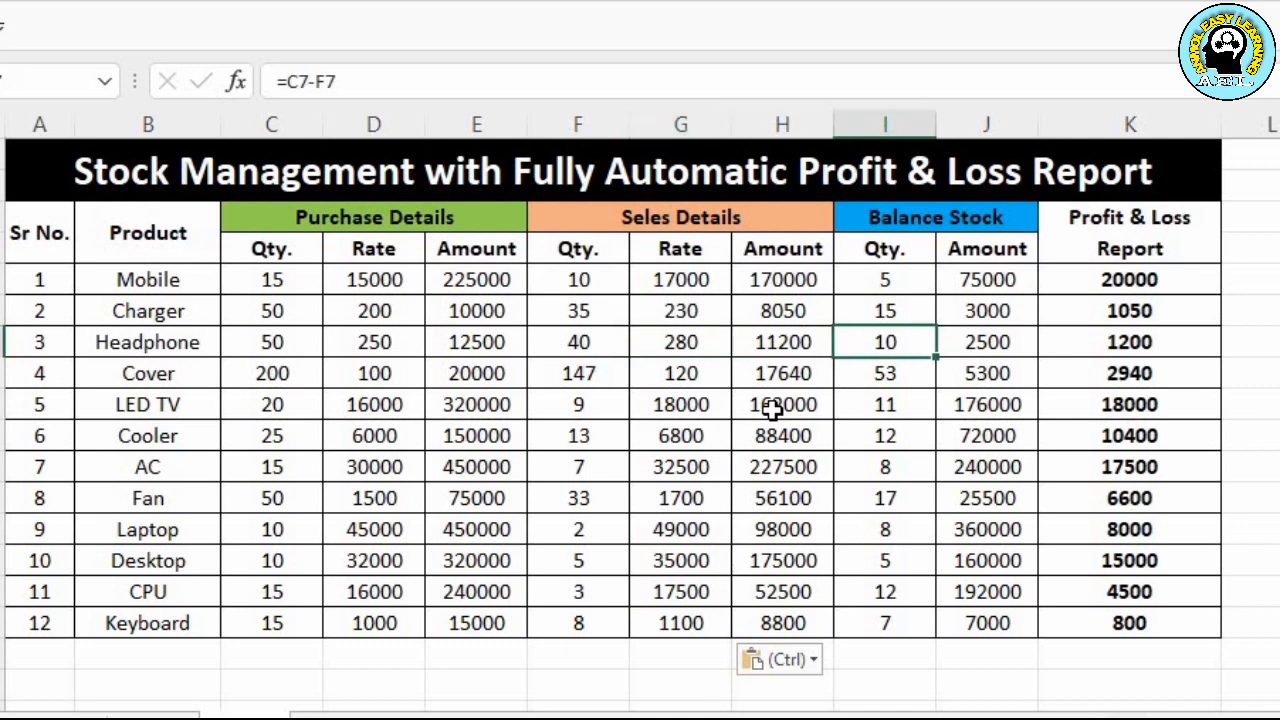
{"action": "key", "text": "Right"}
{"action": "key", "text": "Right"}
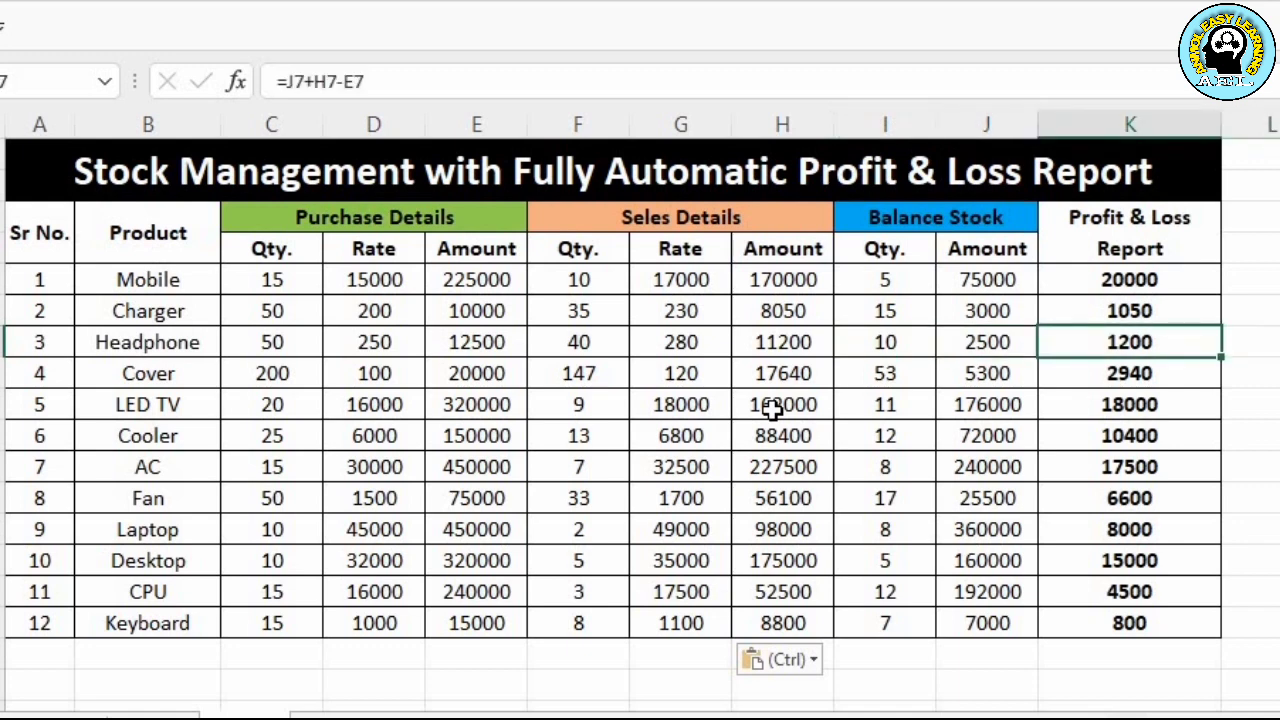
{"action": "key", "text": "Left"}
{"action": "key", "text": "Left"}
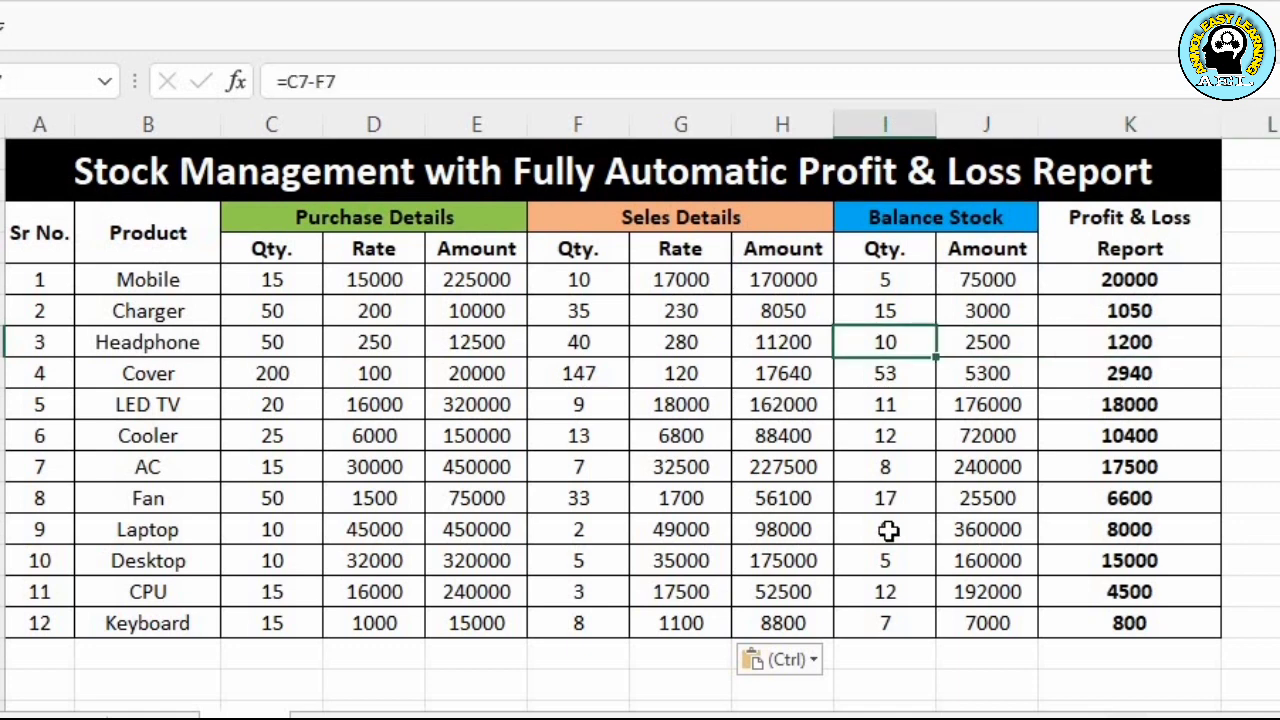